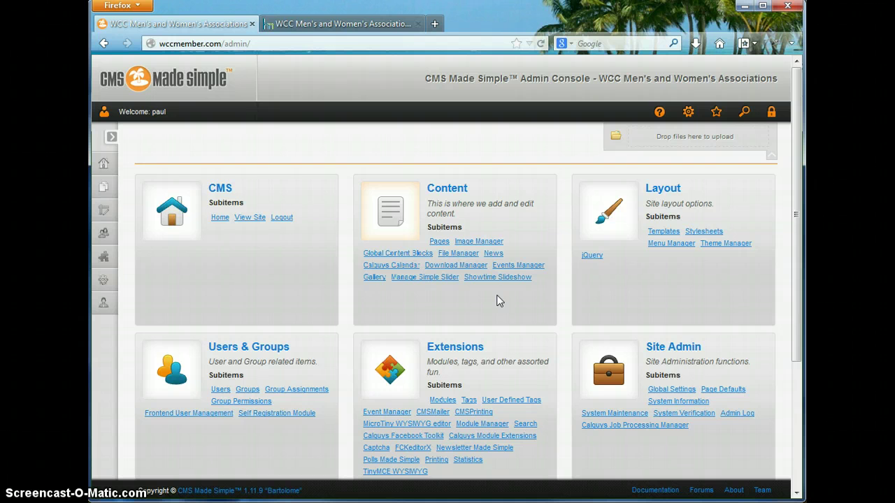
Step: Open the site's Pages list from the Content section of the admin dashboard
{"action": "left_click", "coordinate": [439, 241]}
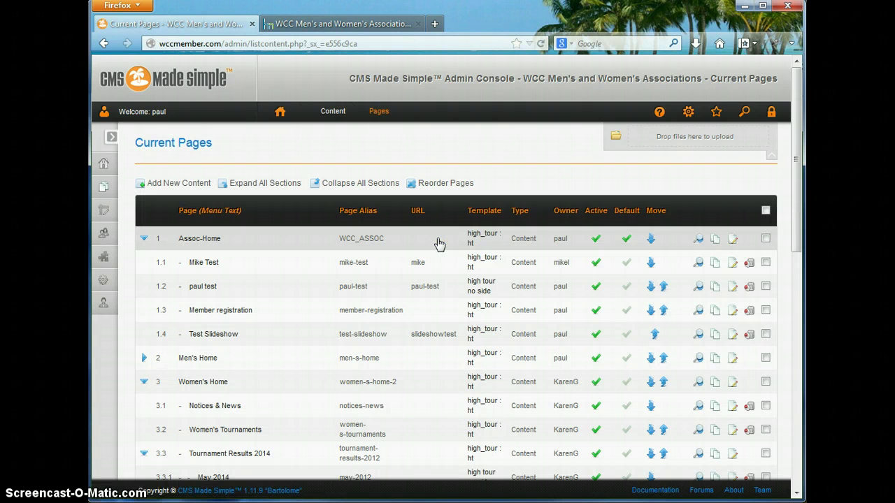
Step: Edit the May 2014 page under Tournament Results 2014 and click into its results table
{"action": "scroll", "coordinate": [295, 276], "scroll_direction": "down", "scroll_amount": 4}
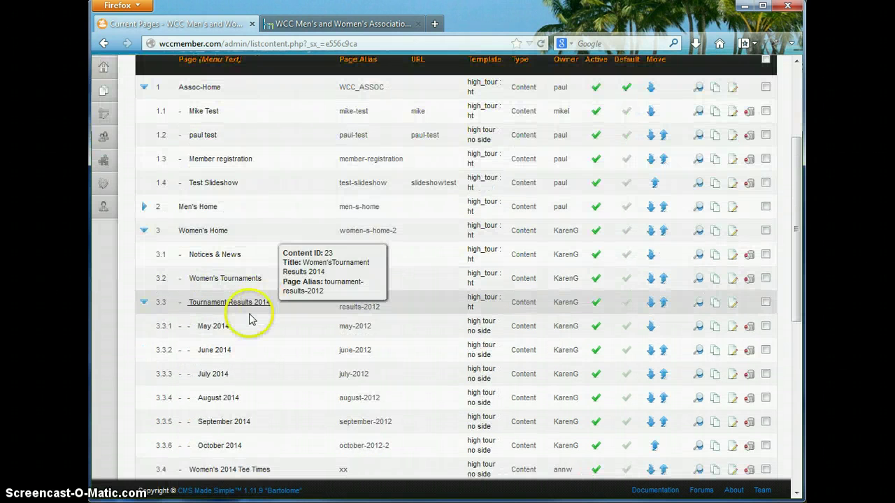
{"action": "left_click", "coordinate": [212, 328]}
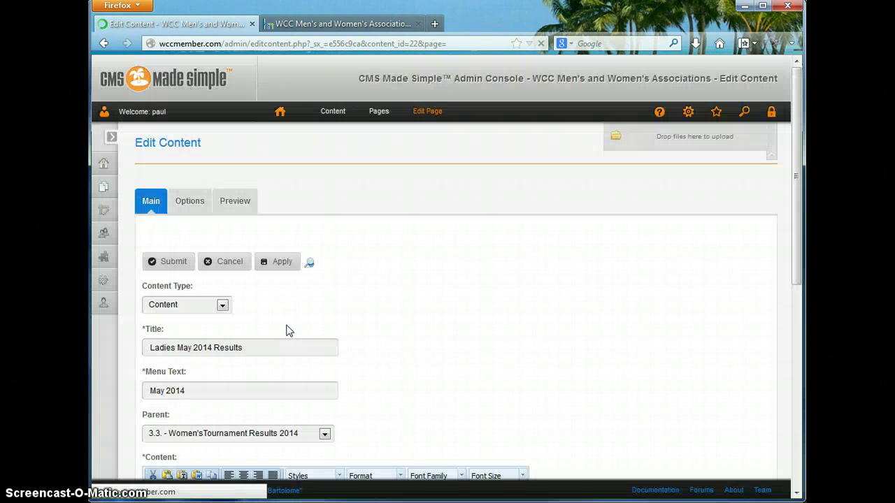
{"action": "left_click", "coordinate": [349, 285]}
{"action": "scroll", "coordinate": [369, 281], "scroll_direction": "down", "scroll_amount": 10}
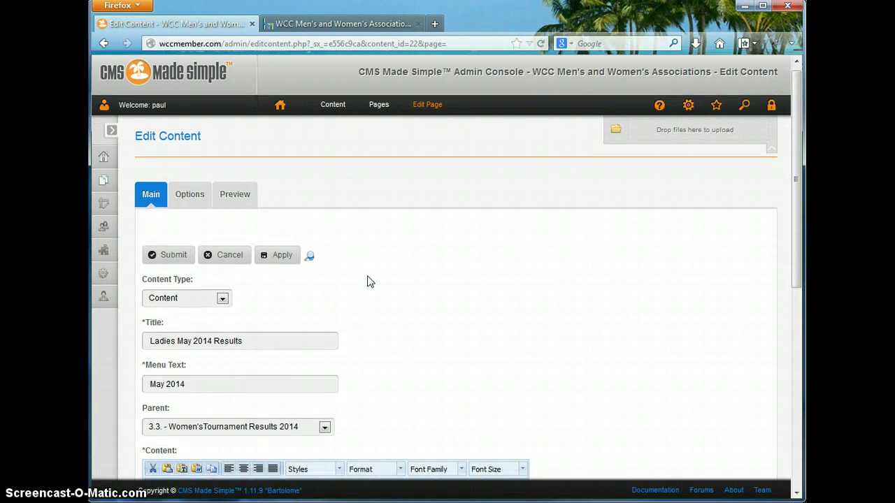
{"action": "left_click", "coordinate": [382, 255]}
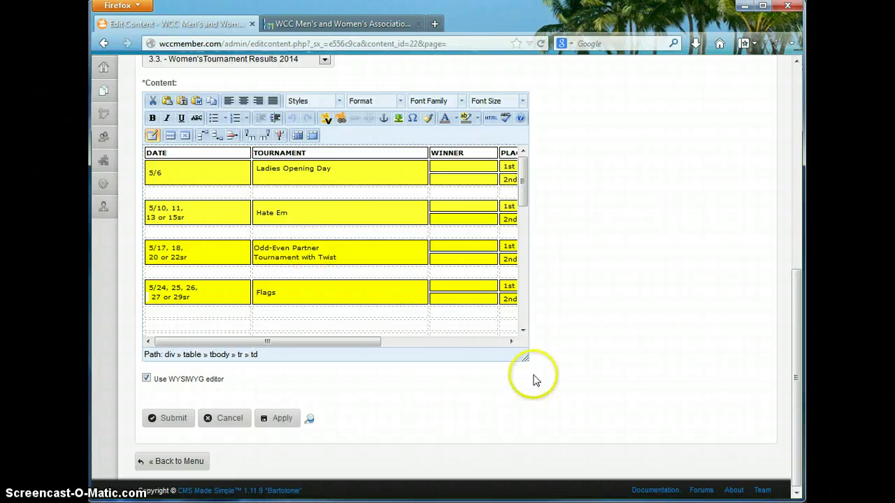
Step: Enlarge the editor to show all columns, then select the 5/6 Ladies Opening Day row through AMT
{"action": "left_click_drag", "start_coordinate": [526, 358], "coordinate": [700, 387]}
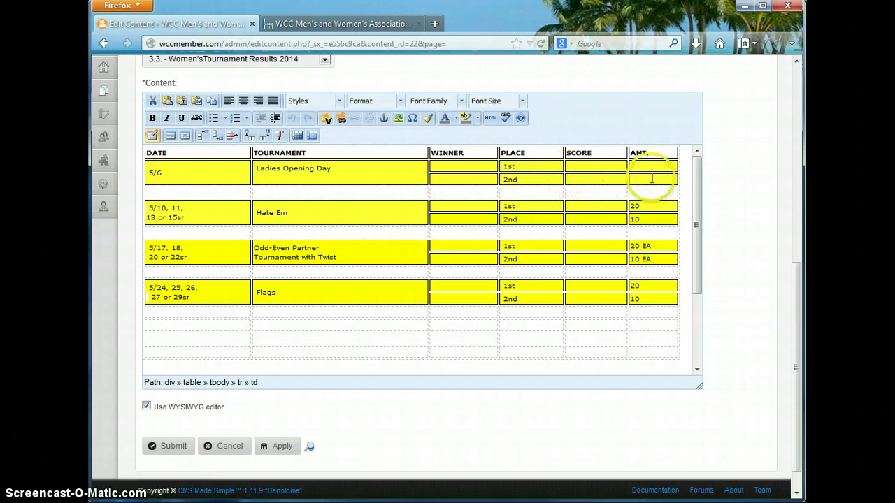
{"action": "left_click", "coordinate": [164, 172]}
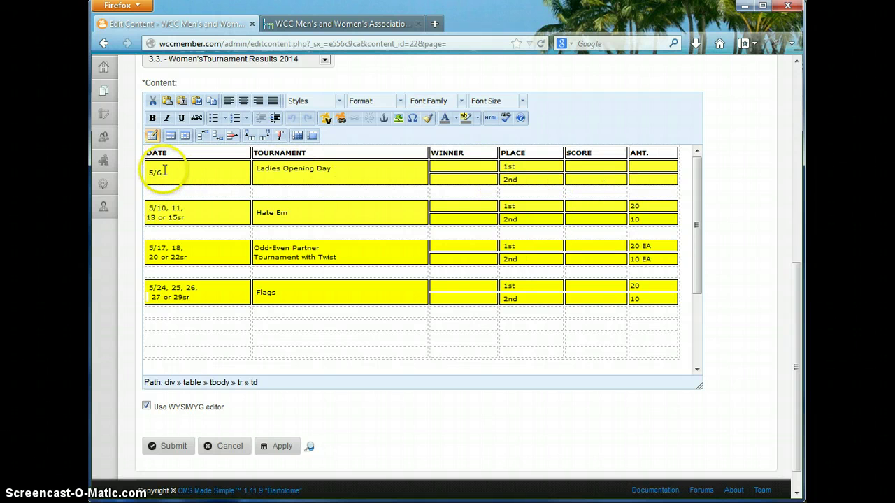
{"action": "left_click", "coordinate": [161, 171]}
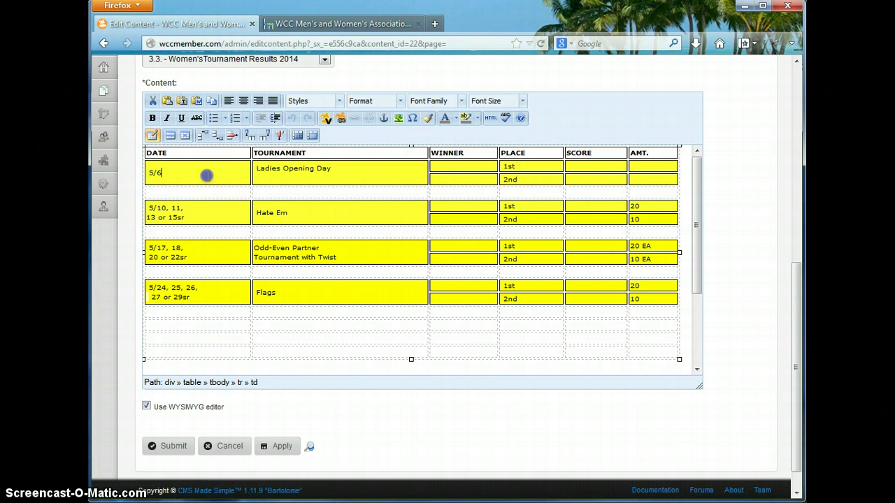
{"action": "left_click_drag", "start_coordinate": [207, 175], "coordinate": [256, 174]}
{"action": "left_click_drag", "start_coordinate": [376, 184], "coordinate": [638, 169]}
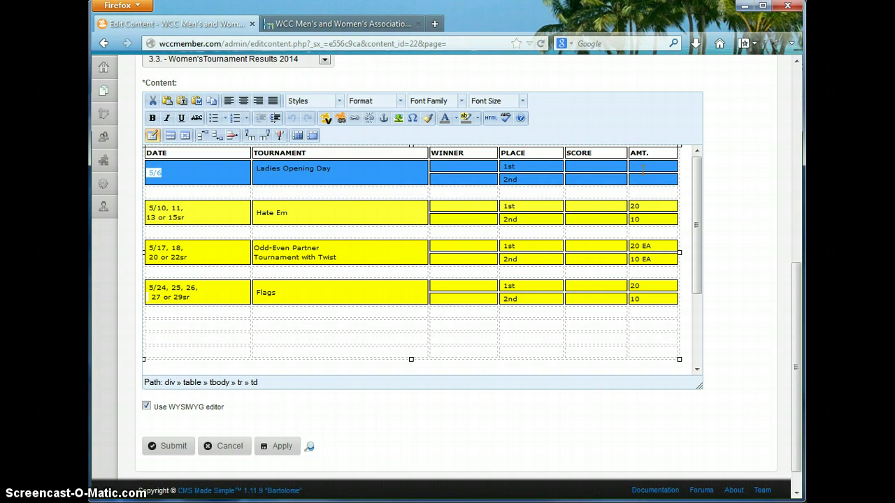
{"action": "left_click_drag", "start_coordinate": [642, 170], "coordinate": [380, 171]}
Step: Open Cell > Table Cell Properties for the selected 5/6 row
{"action": "right_click", "coordinate": [379, 172]}
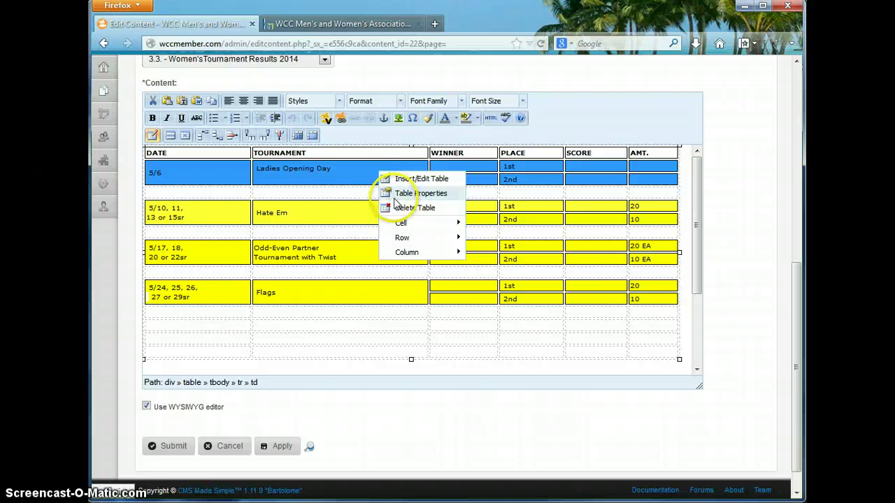
{"action": "mouse_move", "coordinate": [411, 224]}
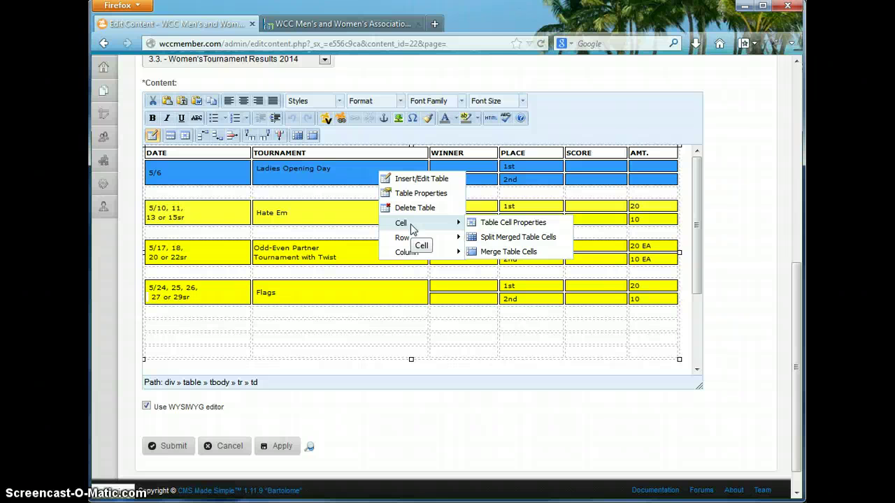
{"action": "left_click", "coordinate": [497, 227]}
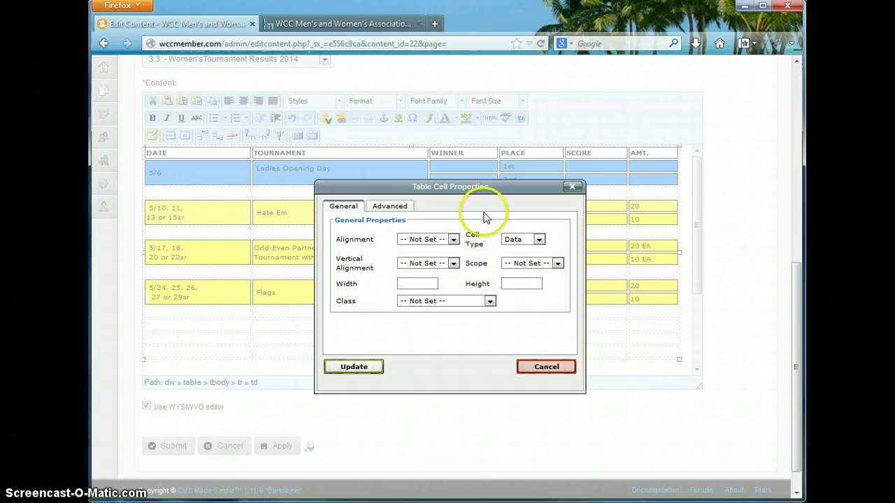
Step: On the Advanced tab, set background White and border Black from named colours, then Update
{"action": "left_click", "coordinate": [396, 210]}
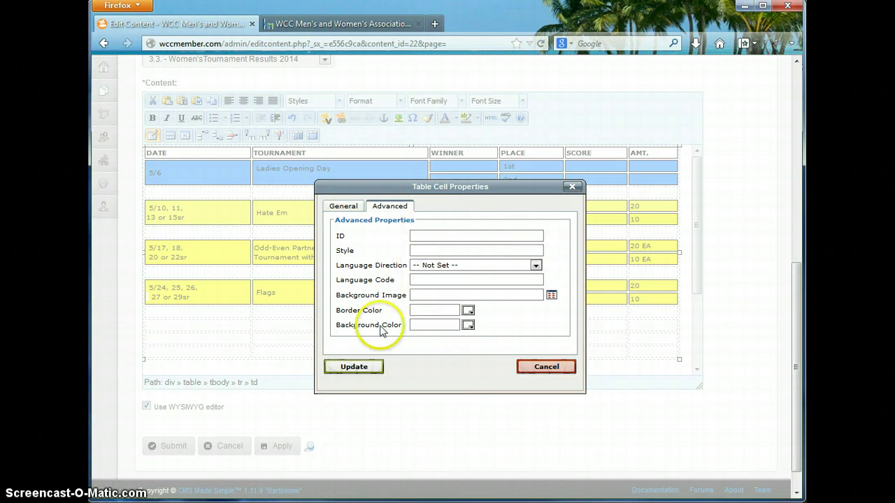
{"action": "left_click", "coordinate": [468, 326]}
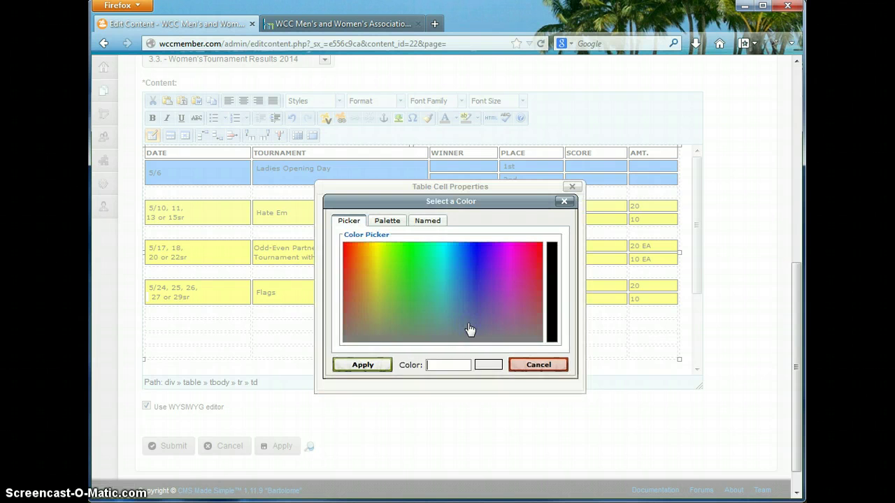
{"action": "left_click", "coordinate": [428, 223]}
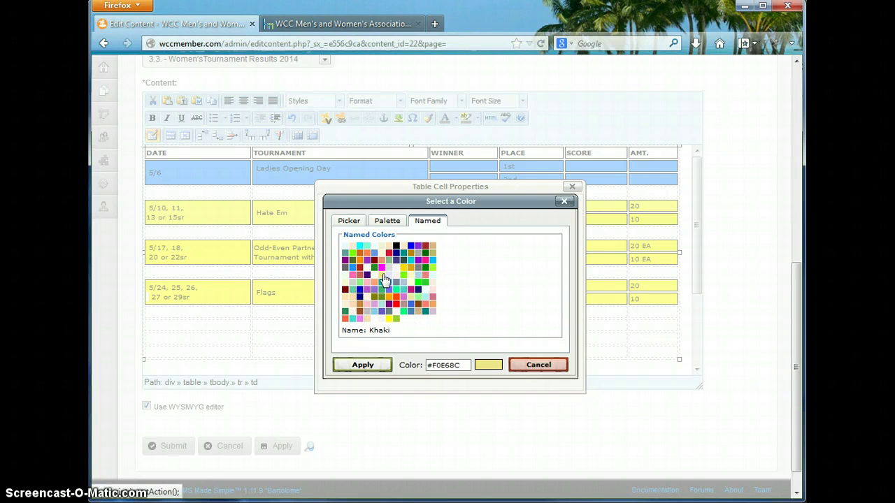
{"action": "left_click", "coordinate": [415, 294]}
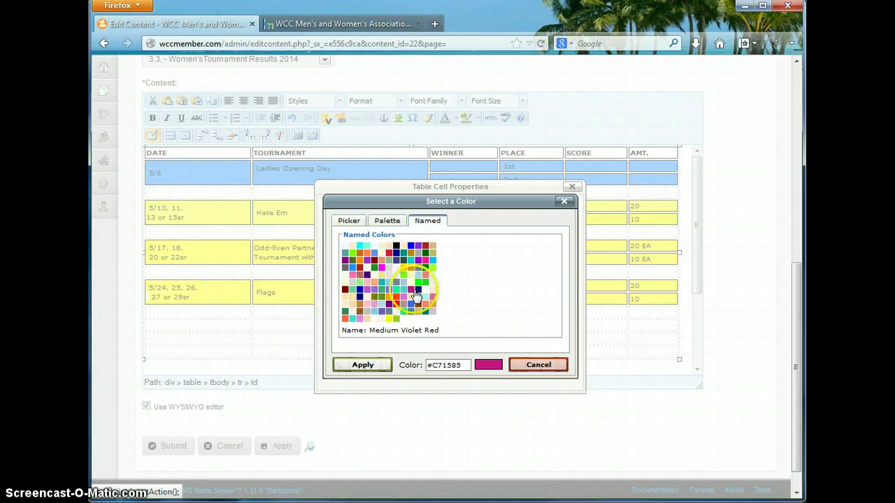
{"action": "left_click", "coordinate": [375, 321]}
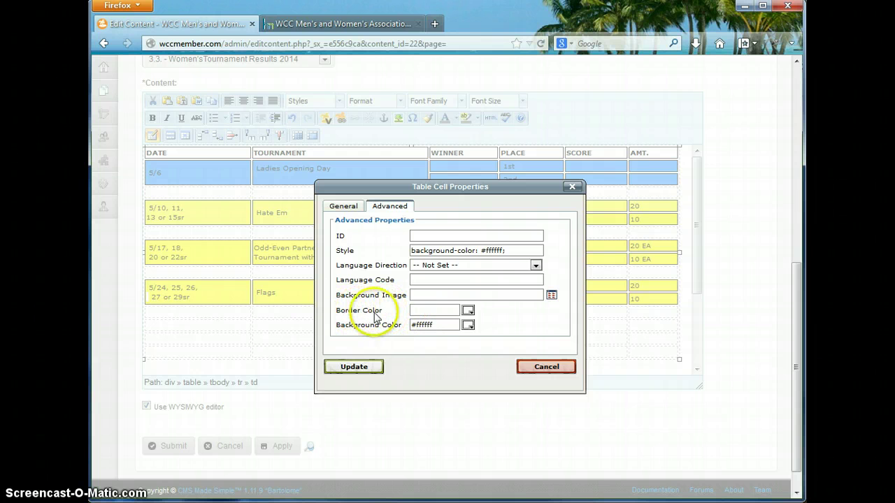
{"action": "left_click", "coordinate": [467, 311]}
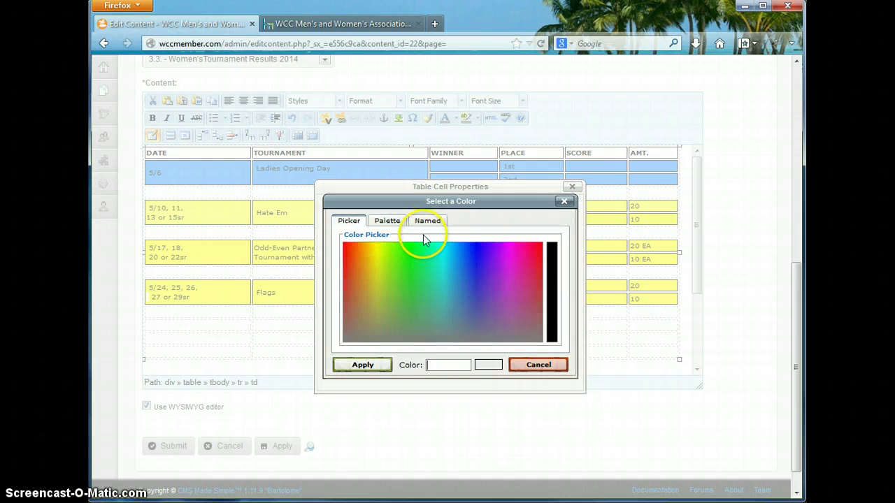
{"action": "left_click", "coordinate": [426, 221]}
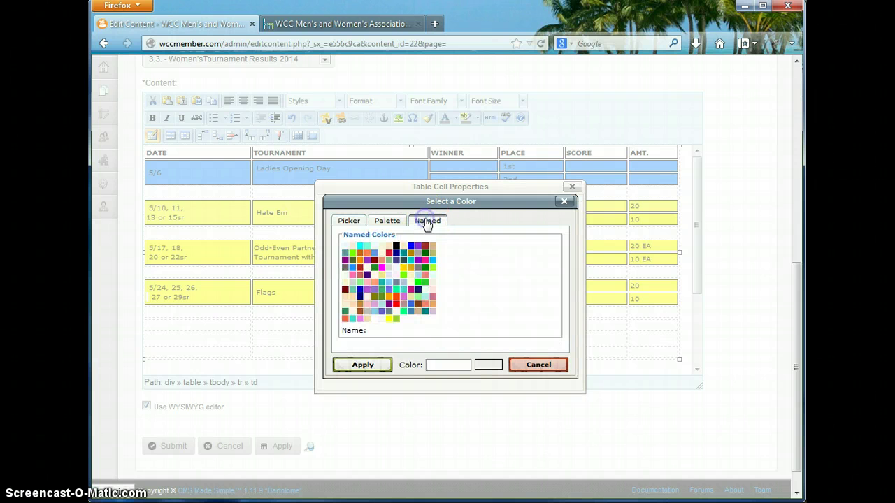
{"action": "left_click", "coordinate": [396, 251]}
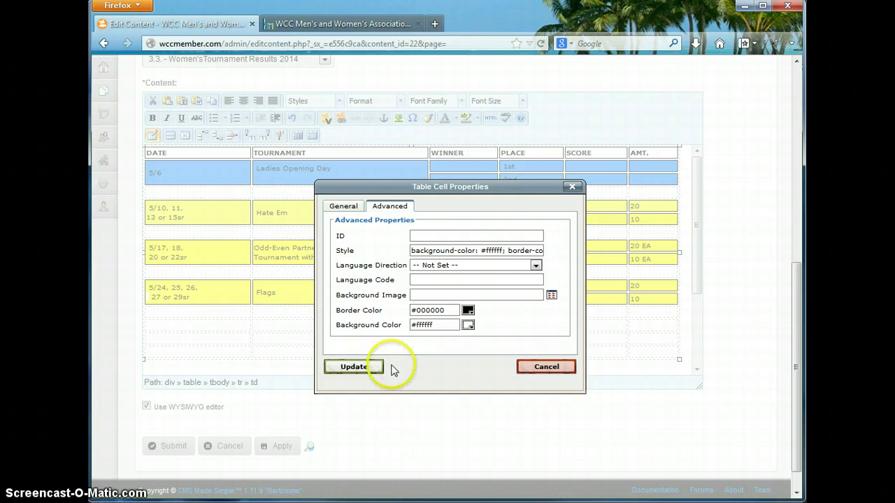
{"action": "left_click", "coordinate": [356, 367]}
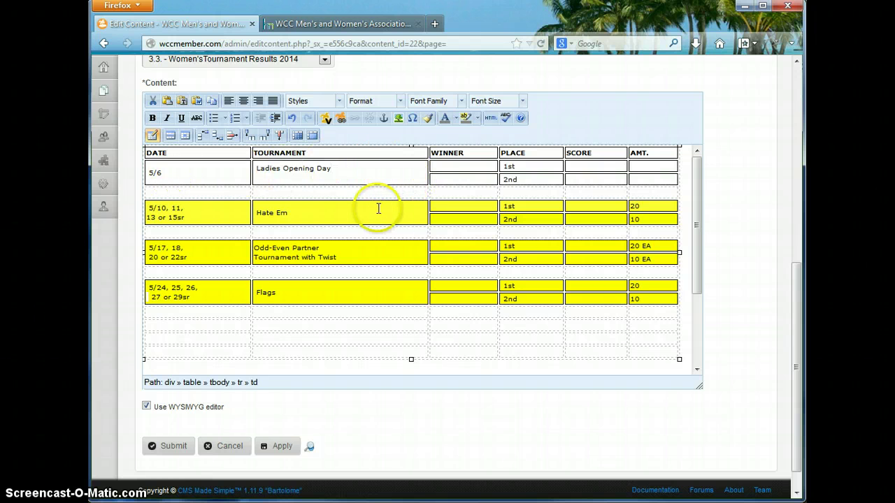
Step: Select the 5/10 Hate Em row and give its cells a white background
{"action": "left_click_drag", "start_coordinate": [150, 215], "coordinate": [254, 219]}
{"action": "left_click_drag", "start_coordinate": [352, 210], "coordinate": [636, 212]}
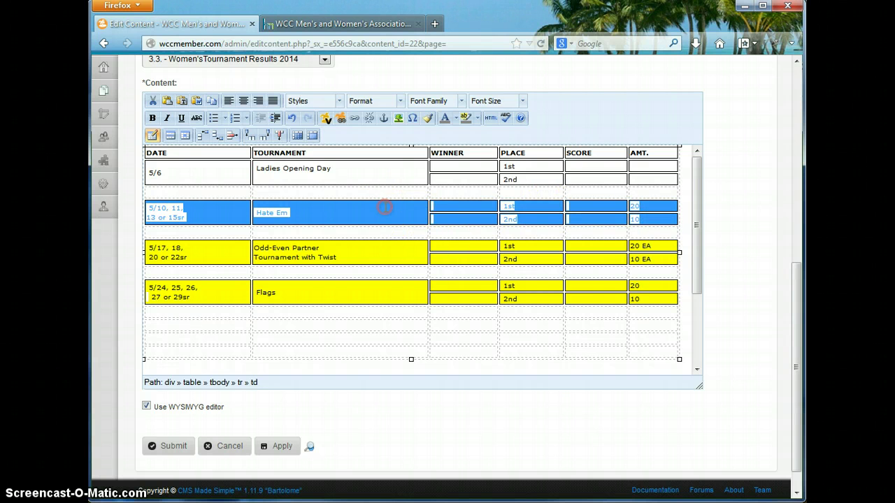
{"action": "right_click", "coordinate": [386, 207]}
{"action": "mouse_move", "coordinate": [405, 257]}
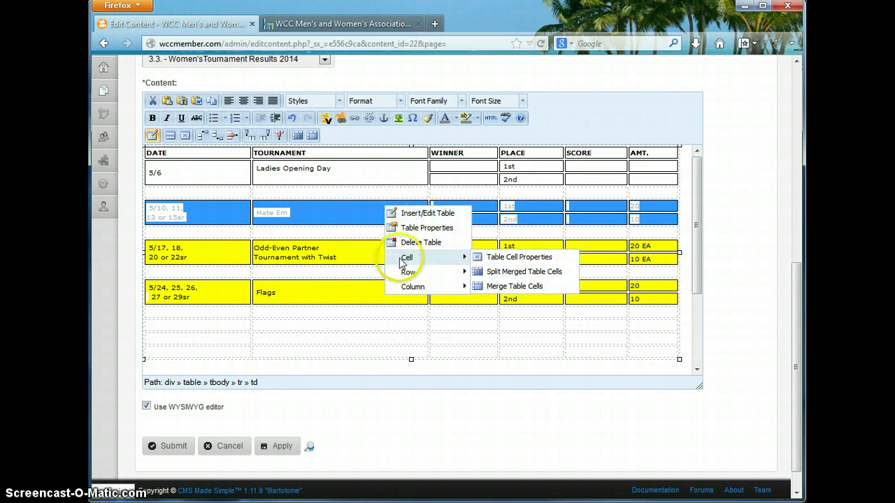
{"action": "left_click", "coordinate": [505, 264]}
{"action": "left_click", "coordinate": [386, 207]}
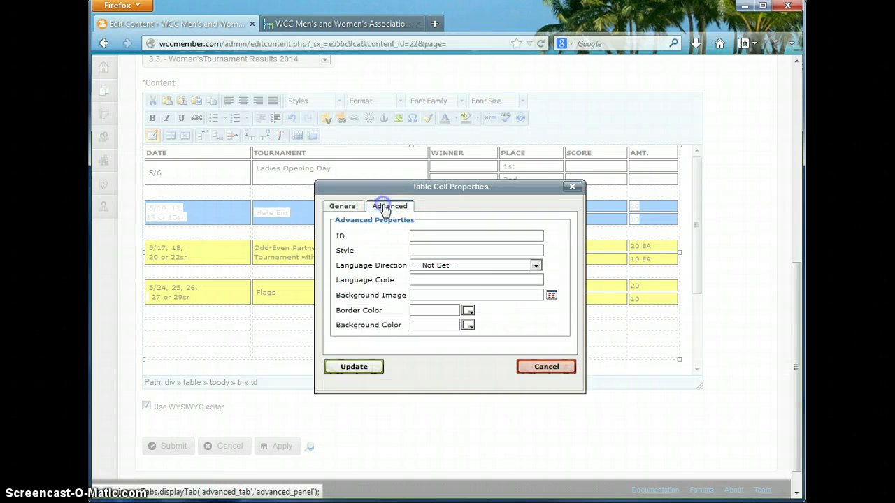
{"action": "left_click", "coordinate": [467, 326]}
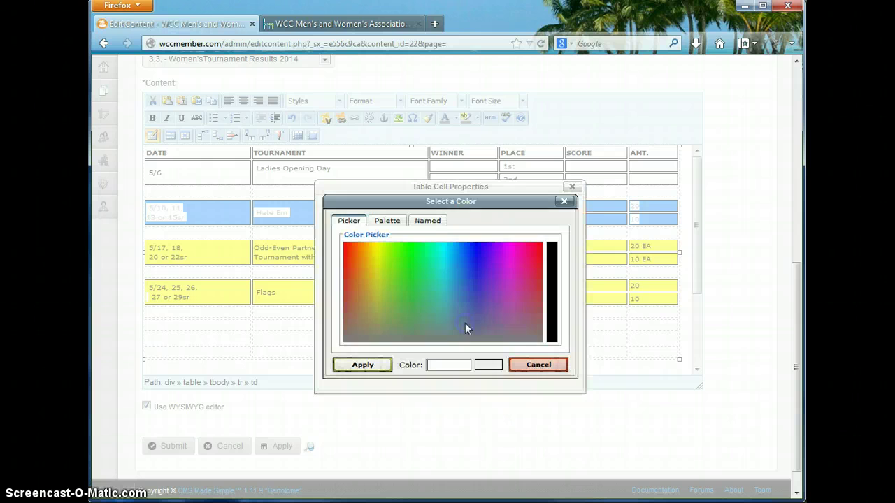
{"action": "left_click", "coordinate": [425, 223]}
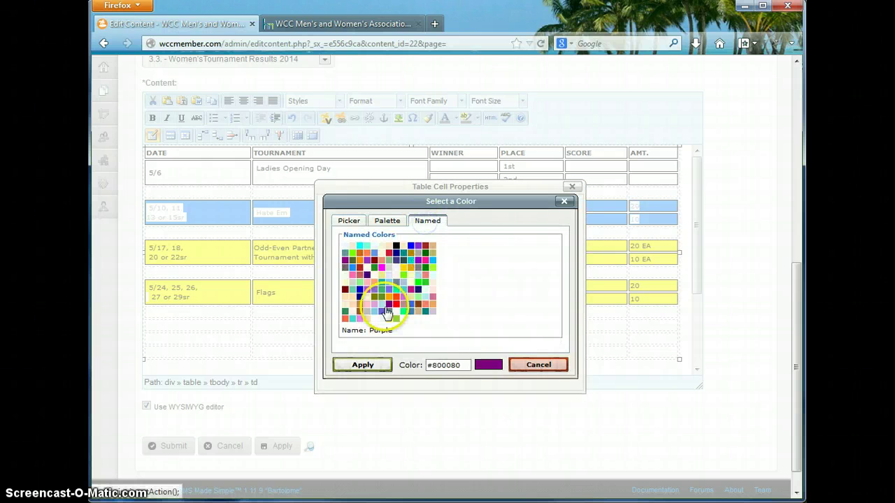
{"action": "left_click", "coordinate": [376, 322]}
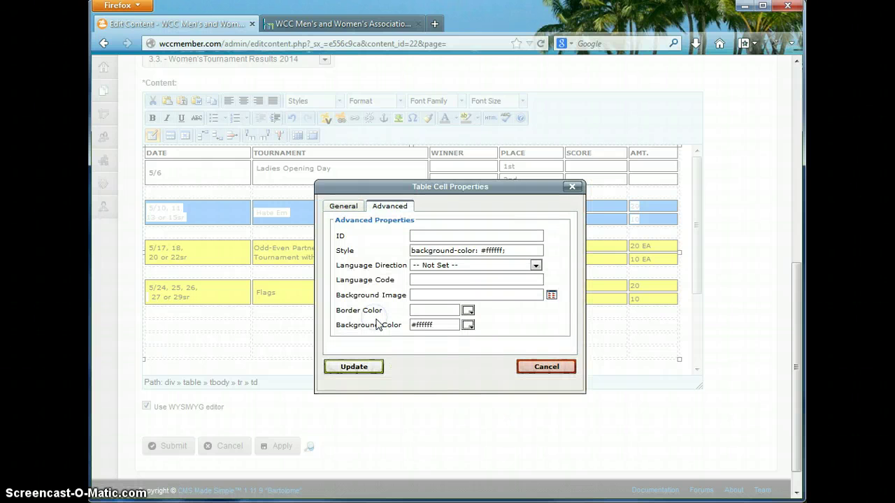
{"action": "left_click", "coordinate": [354, 368]}
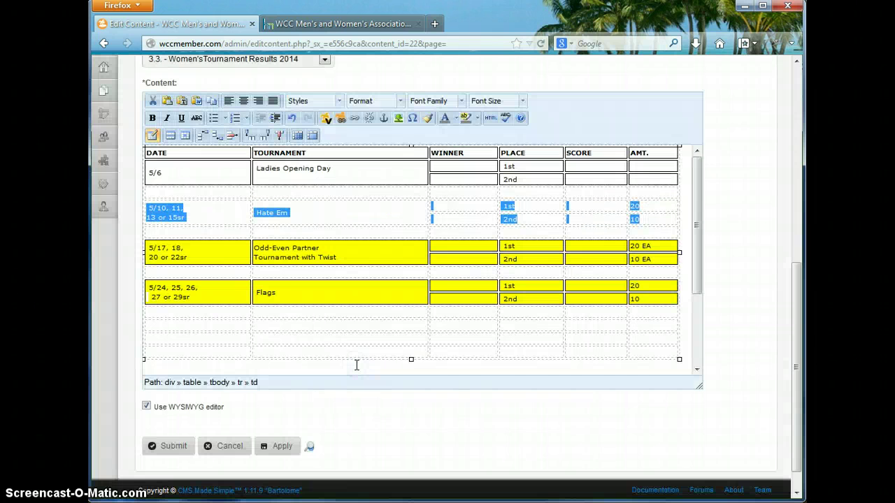
Step: Clear the selection and reselect the whole 5/10 Hate Em row
{"action": "left_click", "coordinate": [334, 211]}
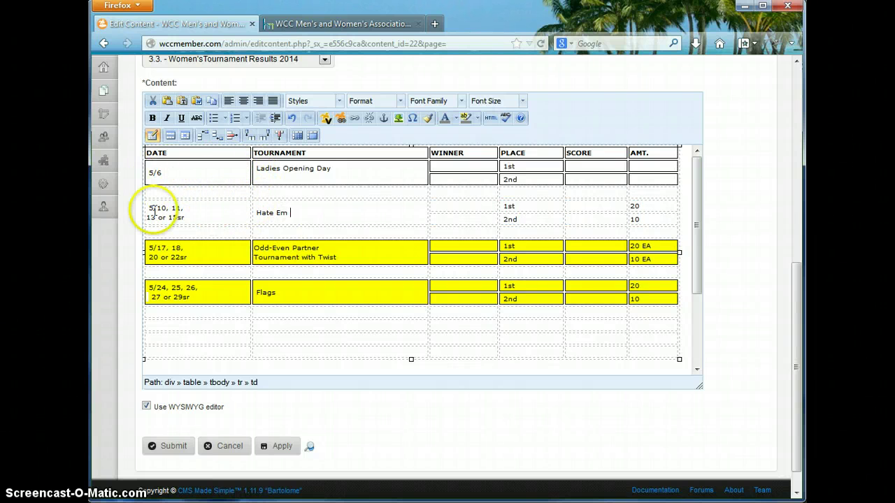
{"action": "left_click", "coordinate": [147, 207]}
{"action": "mouse_move", "coordinate": [253, 212]}
{"action": "left_mouse_down"}
{"action": "mouse_move", "coordinate": [618, 200]}
{"action": "mouse_move", "coordinate": [637, 208]}
{"action": "left_mouse_up"}
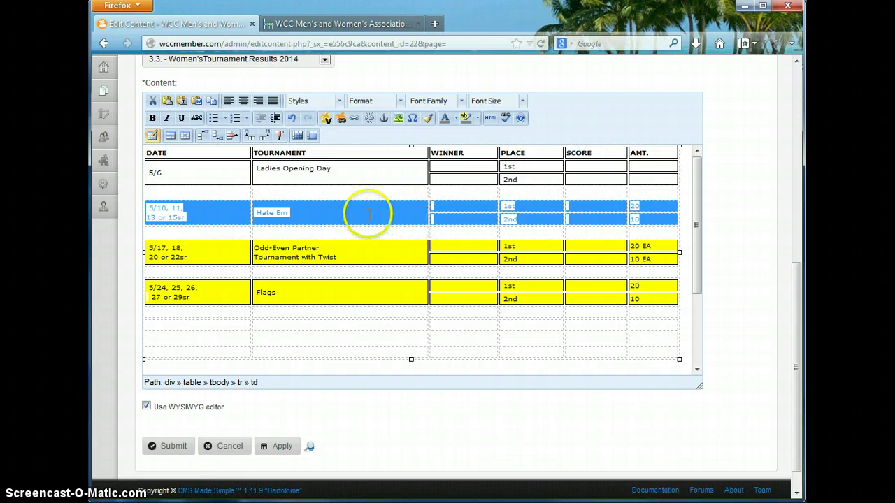
Step: Give the 5/10 row's cells black borders and a #FFFFFF background, then deselect
{"action": "right_click", "coordinate": [368, 214]}
{"action": "mouse_move", "coordinate": [408, 268]}
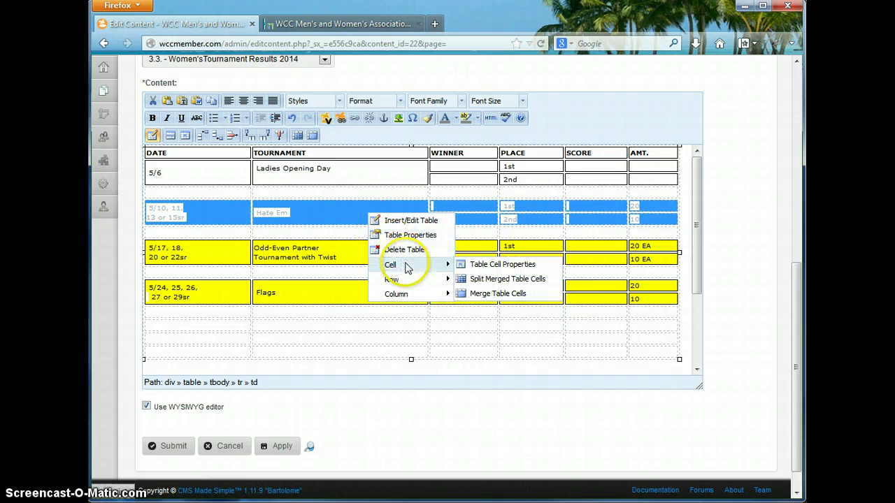
{"action": "left_click", "coordinate": [481, 266]}
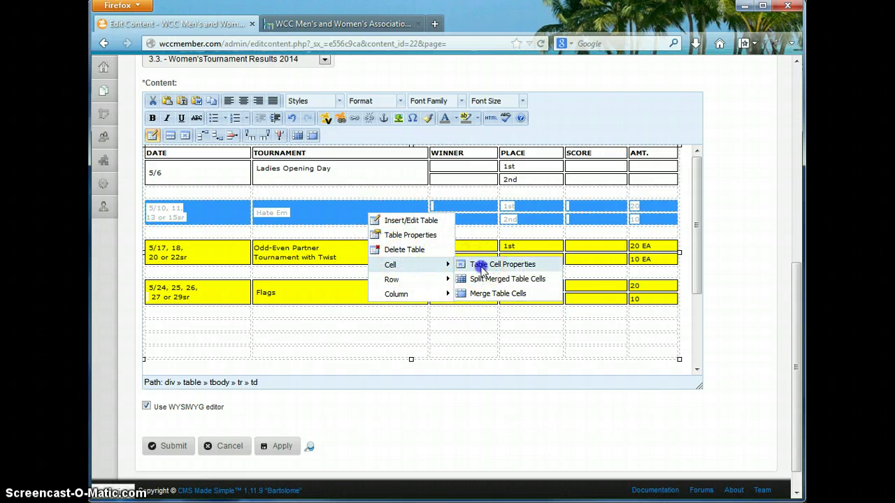
{"action": "left_click", "coordinate": [389, 205]}
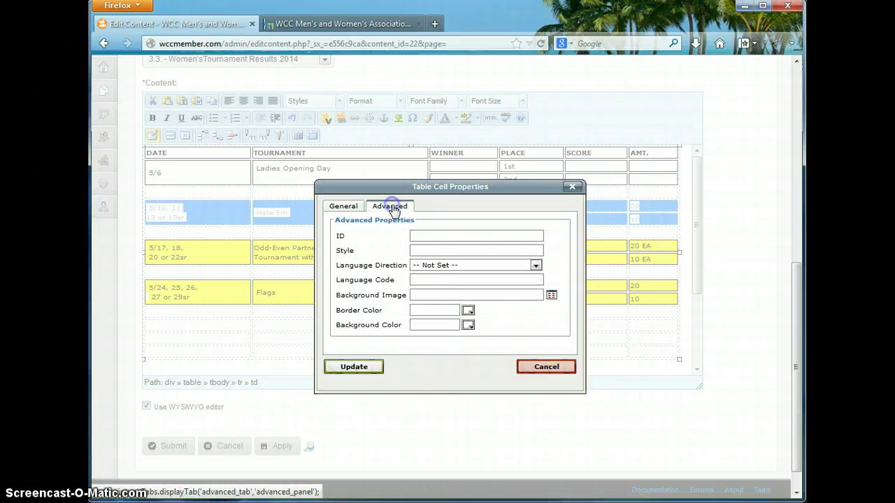
{"action": "left_click", "coordinate": [468, 310]}
{"action": "left_click", "coordinate": [428, 221]}
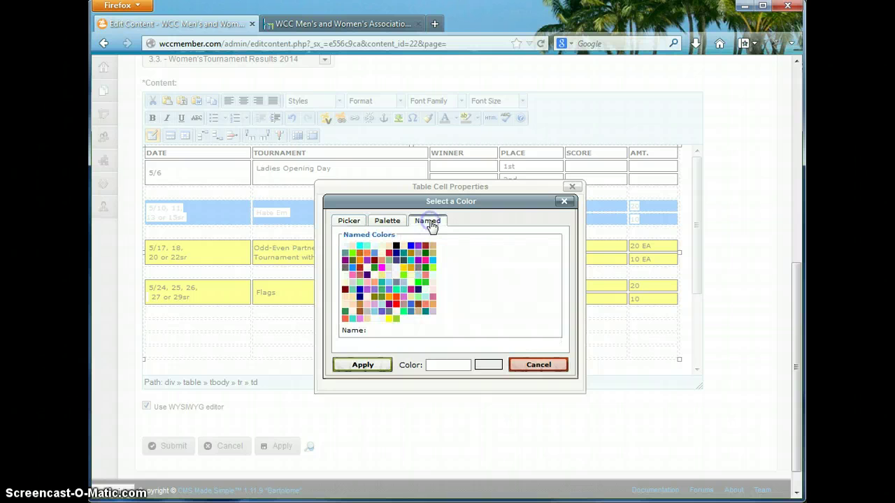
{"action": "left_click", "coordinate": [396, 247]}
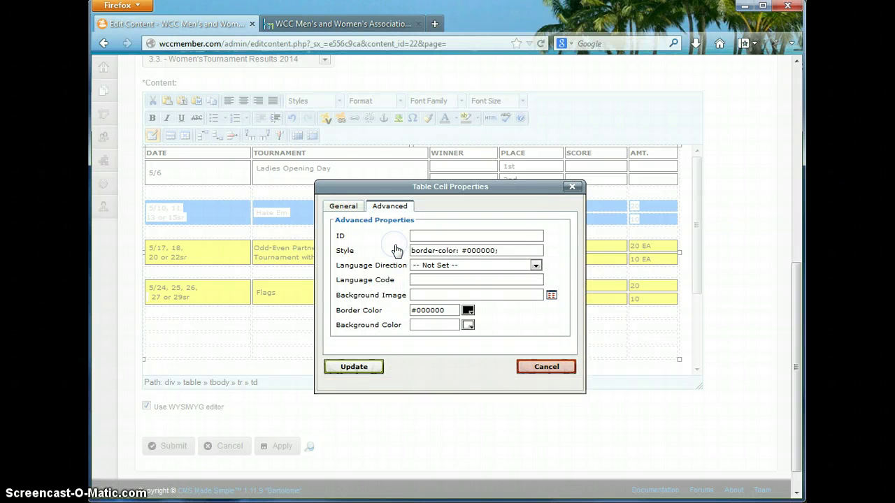
{"action": "left_click", "coordinate": [444, 326]}
{"action": "type", "text": "#FFFFFF"}
{"action": "left_click", "coordinate": [447, 347]}
{"action": "left_click", "coordinate": [352, 368]}
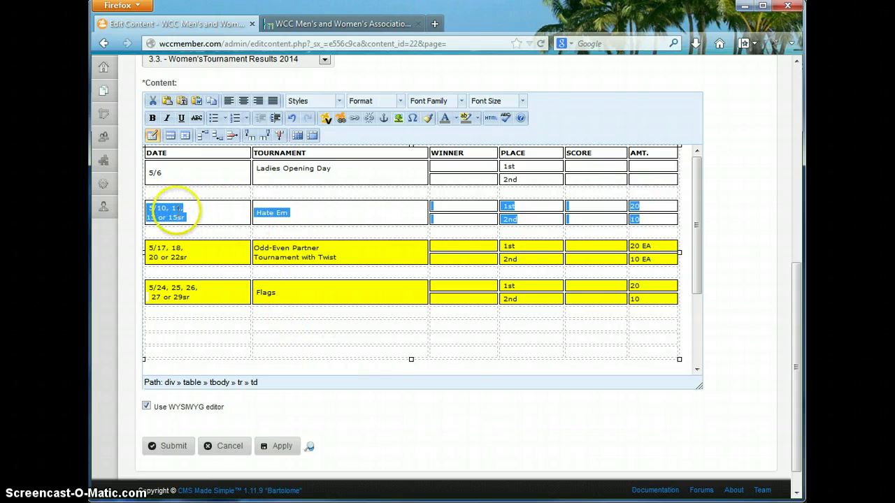
{"action": "left_click", "coordinate": [209, 215]}
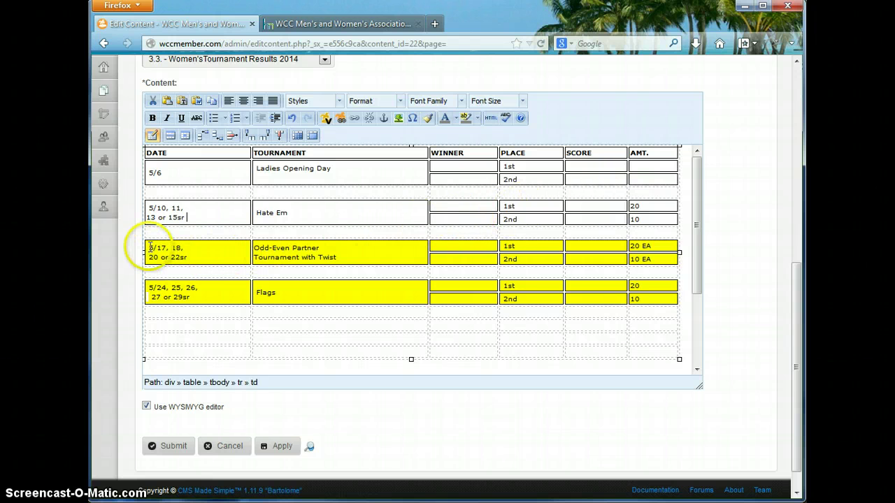
Step: Select the entire 5/17 Odd-Even Partner row and open its Table Cell Properties
{"action": "left_click_drag", "start_coordinate": [176, 248], "coordinate": [278, 258]}
{"action": "left_click_drag", "start_coordinate": [402, 261], "coordinate": [638, 259]}
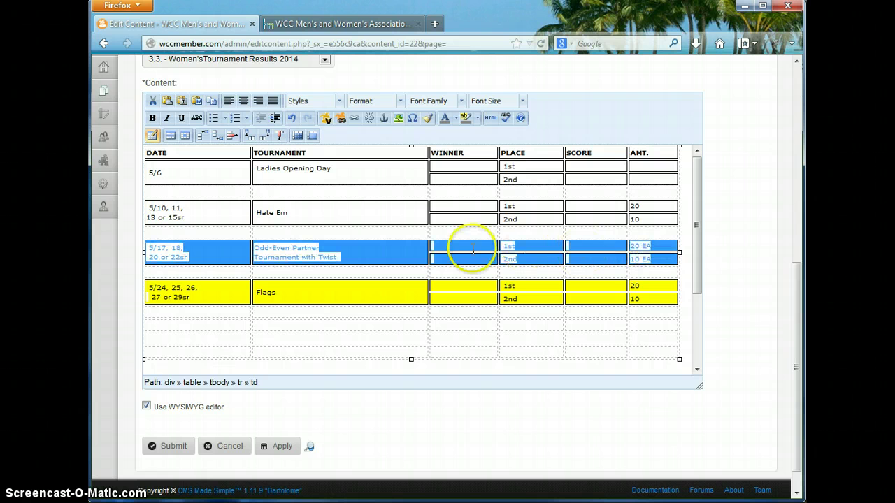
{"action": "right_click", "coordinate": [378, 258]}
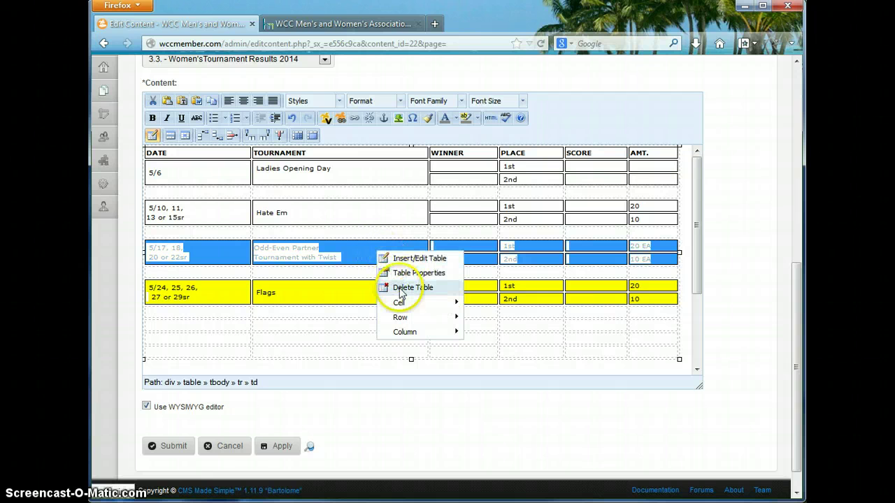
{"action": "mouse_move", "coordinate": [401, 305]}
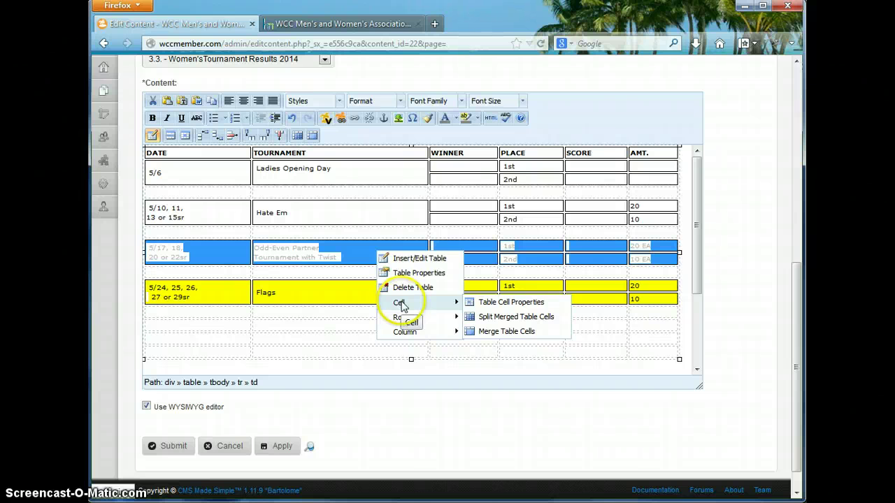
{"action": "left_click", "coordinate": [493, 304]}
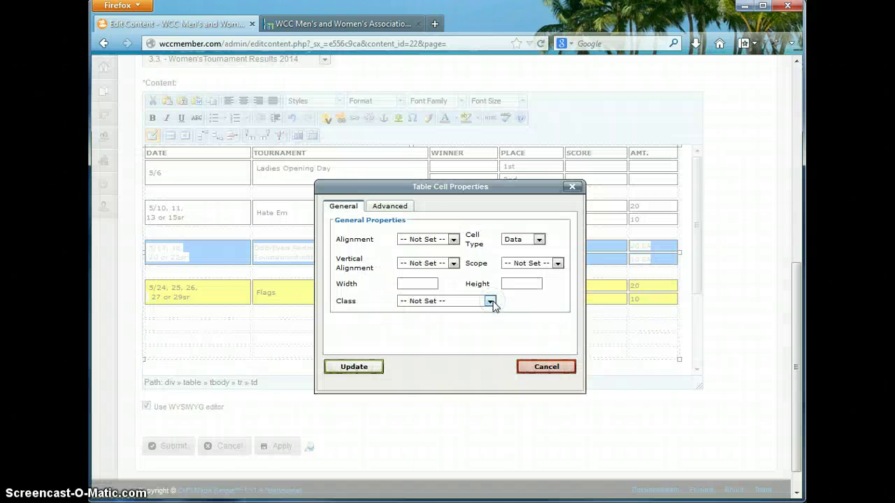
Step: Set Border Color black and Background Color white for the 5/17 cells and Update
{"action": "left_click", "coordinate": [394, 207]}
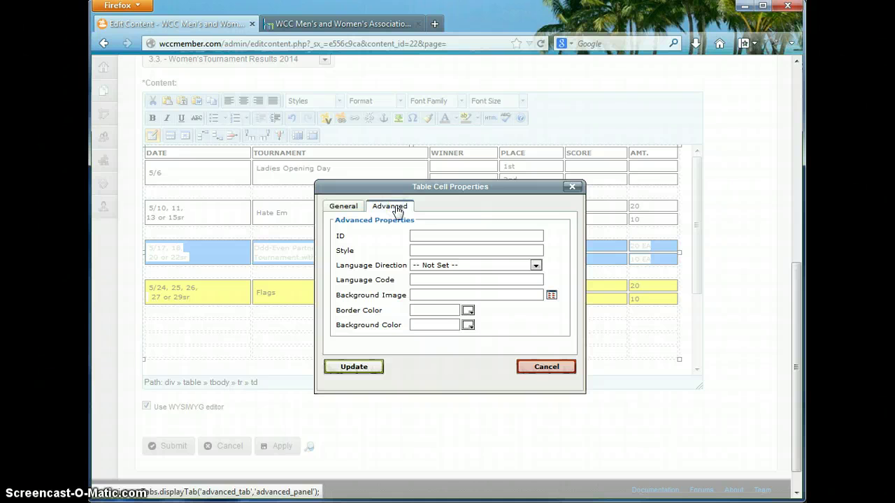
{"action": "left_click", "coordinate": [468, 312]}
{"action": "left_click", "coordinate": [426, 222]}
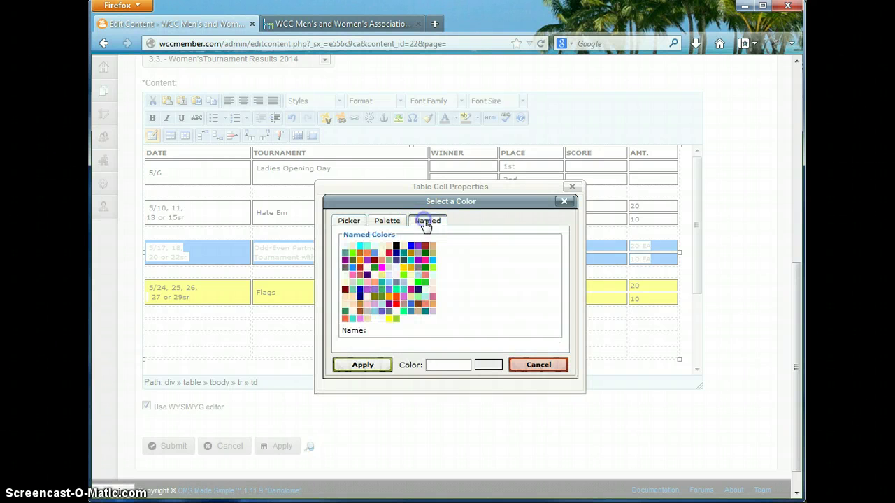
{"action": "left_click", "coordinate": [396, 246]}
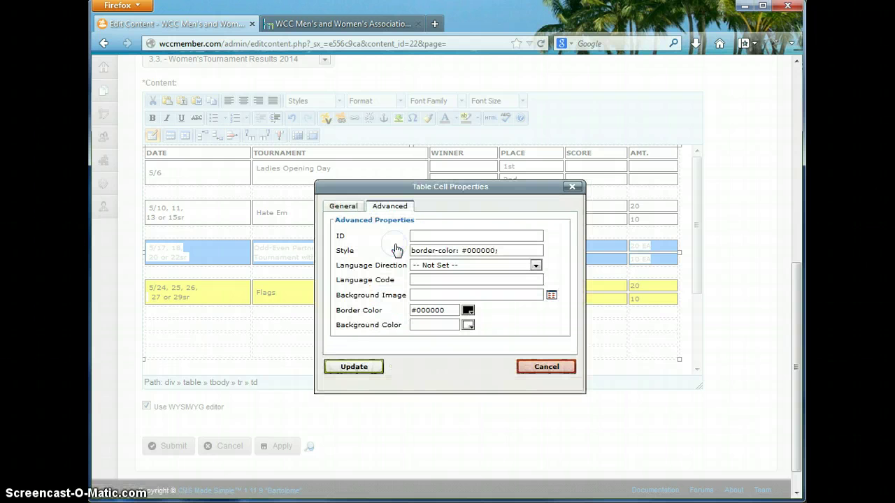
{"action": "left_click", "coordinate": [468, 325]}
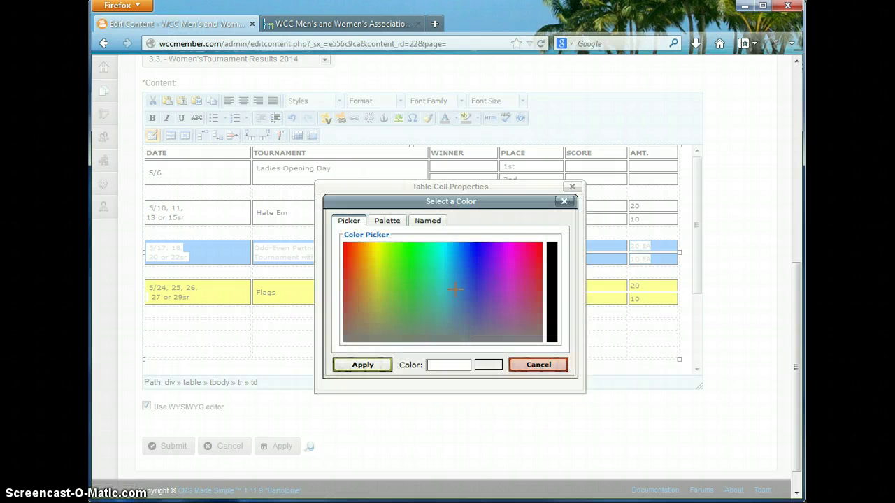
{"action": "left_click", "coordinate": [428, 221]}
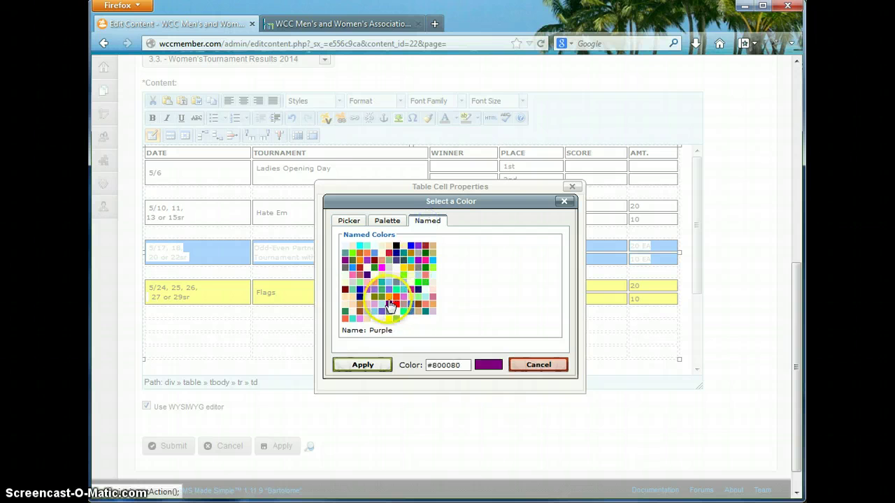
{"action": "left_click", "coordinate": [374, 319]}
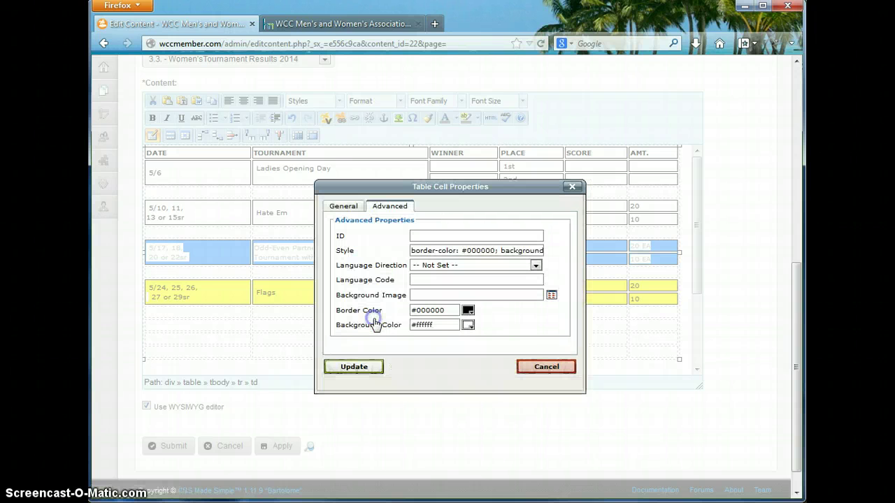
{"action": "left_click", "coordinate": [354, 367]}
Step: Select the whole 5/24 Flags row and open its Table Cell Properties
{"action": "left_click", "coordinate": [307, 350]}
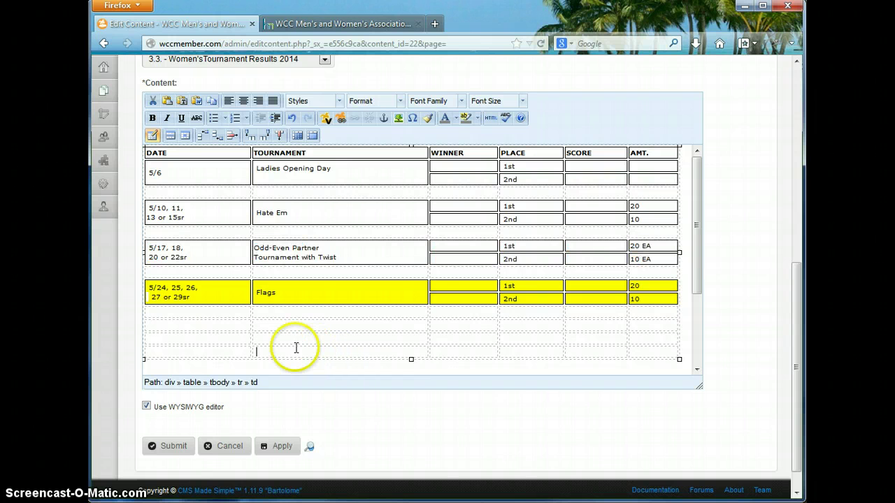
{"action": "left_click_drag", "start_coordinate": [149, 288], "coordinate": [644, 280]}
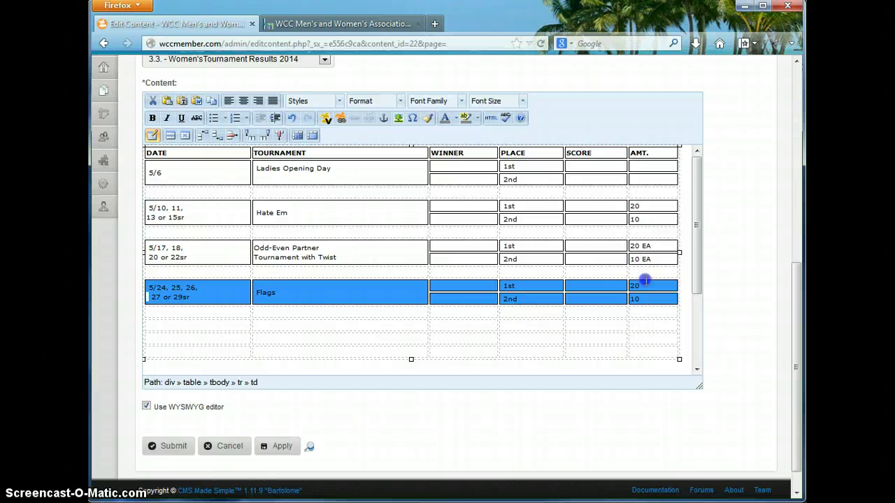
{"action": "left_click", "coordinate": [297, 294]}
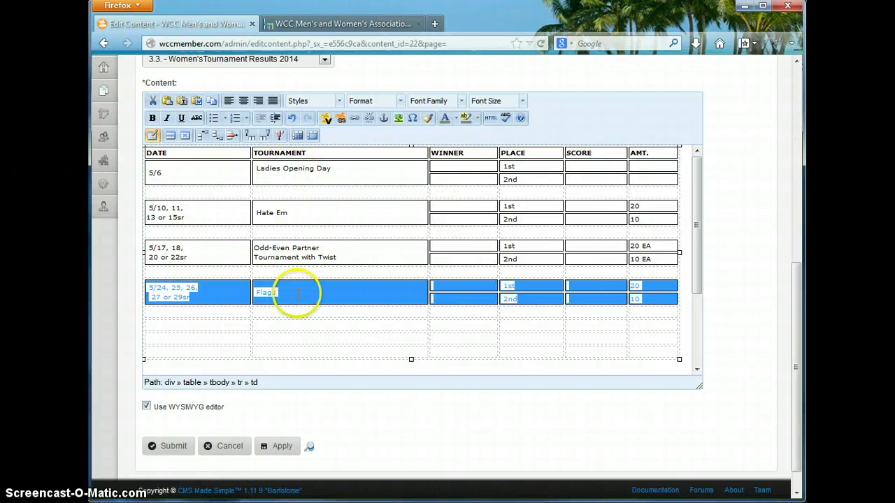
{"action": "right_click", "coordinate": [307, 295]}
{"action": "mouse_move", "coordinate": [340, 342]}
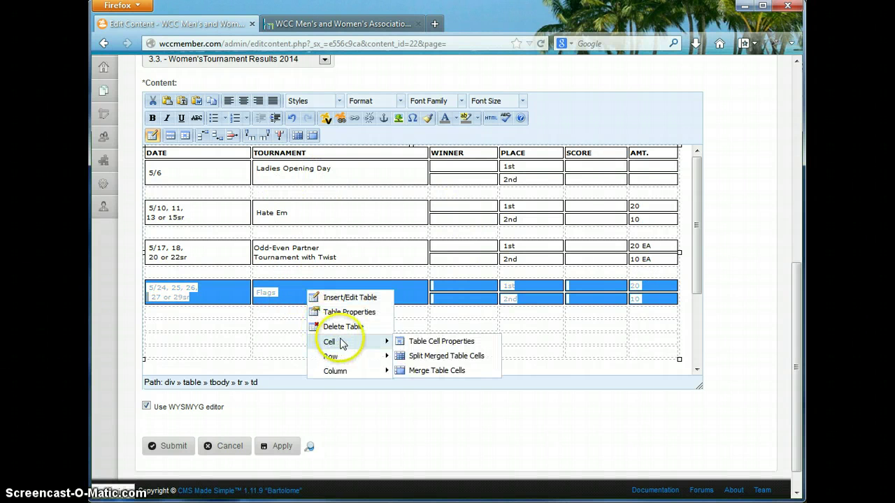
{"action": "left_click", "coordinate": [420, 342]}
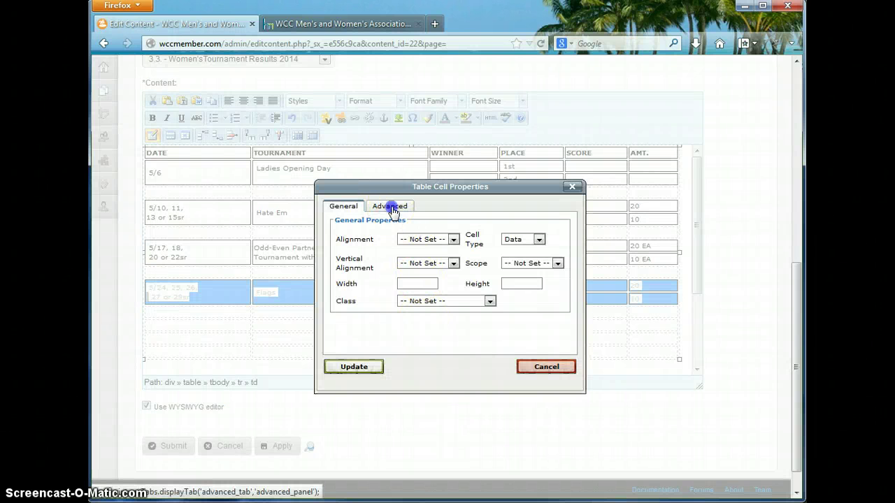
Step: Give the Flags row's cells black borders and a white background, then deselect
{"action": "left_click", "coordinate": [389, 206]}
{"action": "left_click", "coordinate": [467, 310]}
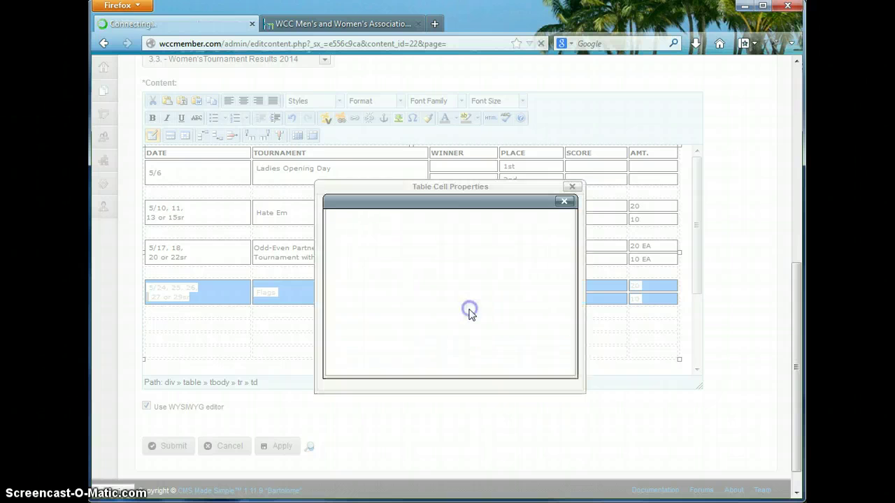
{"action": "left_click", "coordinate": [421, 224]}
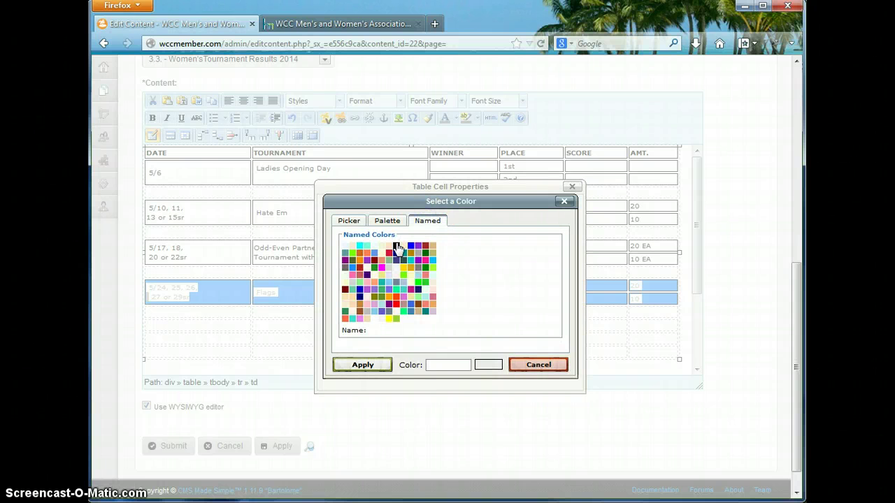
{"action": "left_click", "coordinate": [396, 247]}
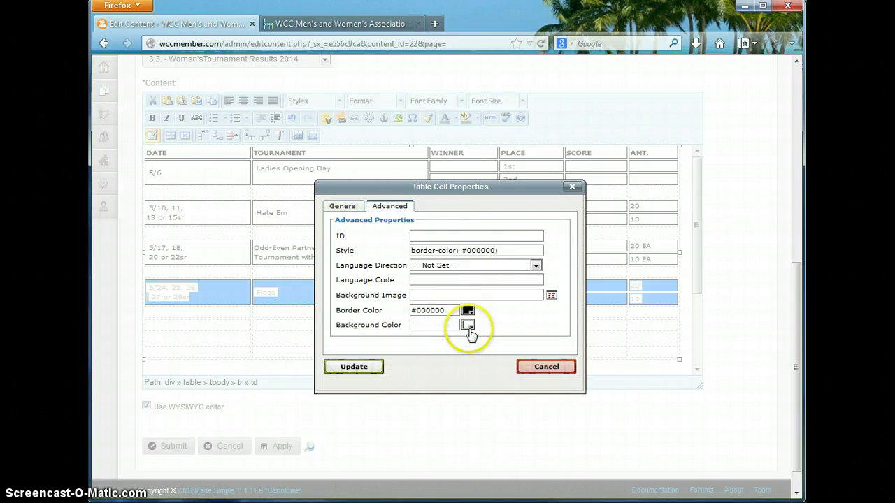
{"action": "left_click", "coordinate": [468, 326]}
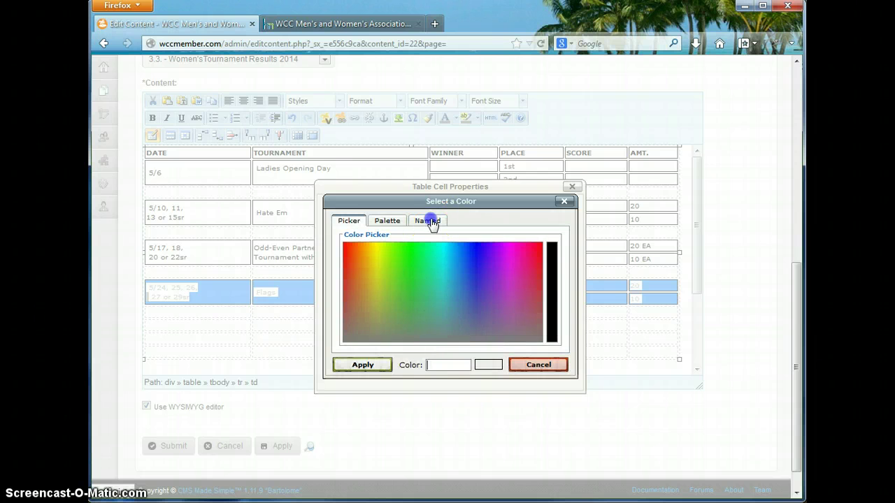
{"action": "left_click", "coordinate": [428, 221]}
{"action": "left_click", "coordinate": [376, 320]}
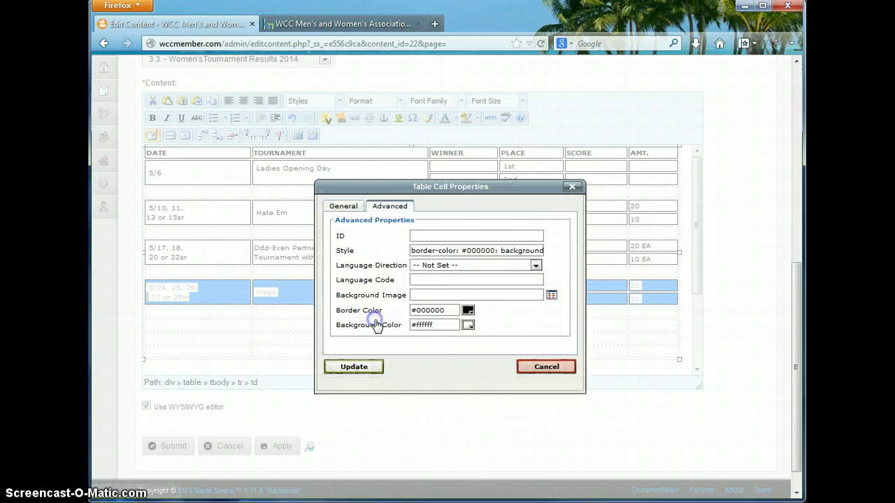
{"action": "left_click", "coordinate": [351, 366]}
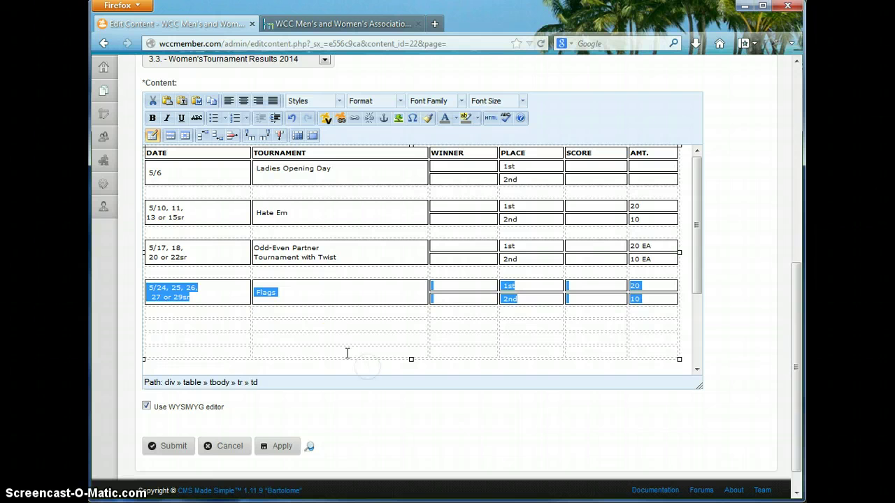
{"action": "left_click", "coordinate": [326, 338]}
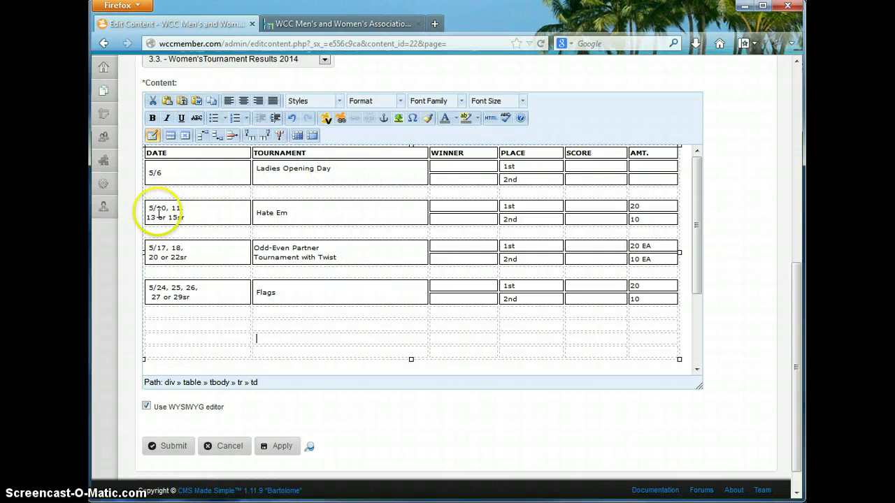
Step: Select the whole 5/10 Hate Em row and open its Table Cell Properties
{"action": "left_click_drag", "start_coordinate": [151, 209], "coordinate": [254, 212]}
{"action": "left_click_drag", "start_coordinate": [491, 224], "coordinate": [650, 217]}
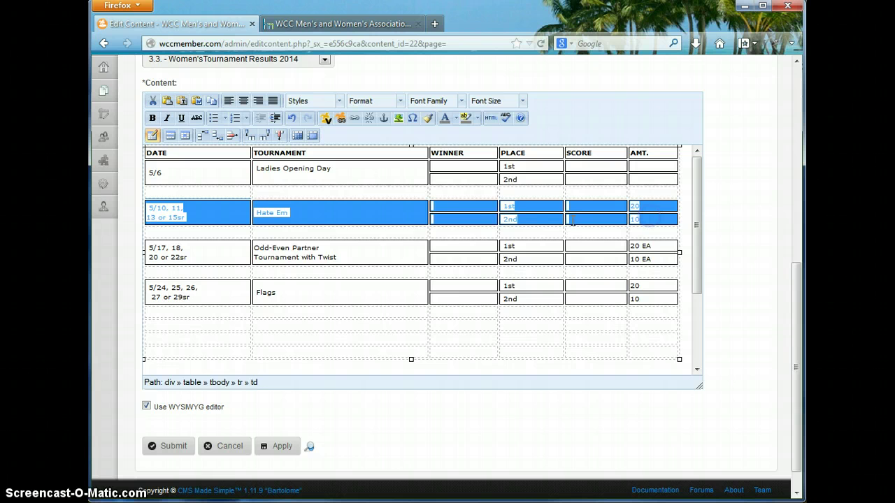
{"action": "right_click", "coordinate": [374, 214]}
{"action": "mouse_move", "coordinate": [414, 270]}
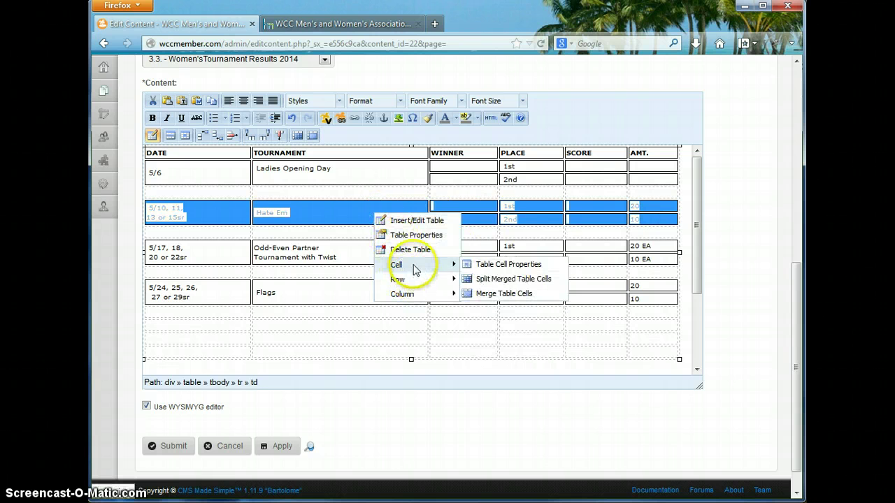
{"action": "left_click", "coordinate": [501, 266]}
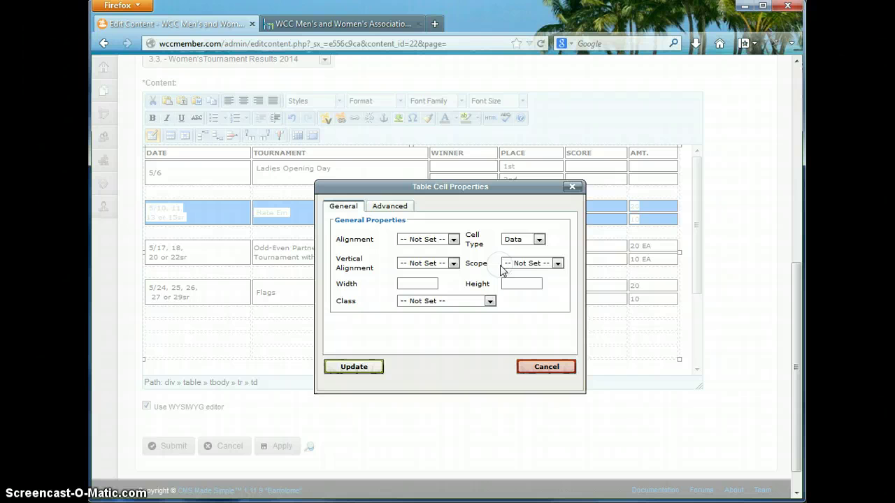
Step: Set Border Color Black and Background Color Teal, replacing Green Yellow, and Update
{"action": "left_click", "coordinate": [400, 206]}
{"action": "left_click", "coordinate": [468, 325]}
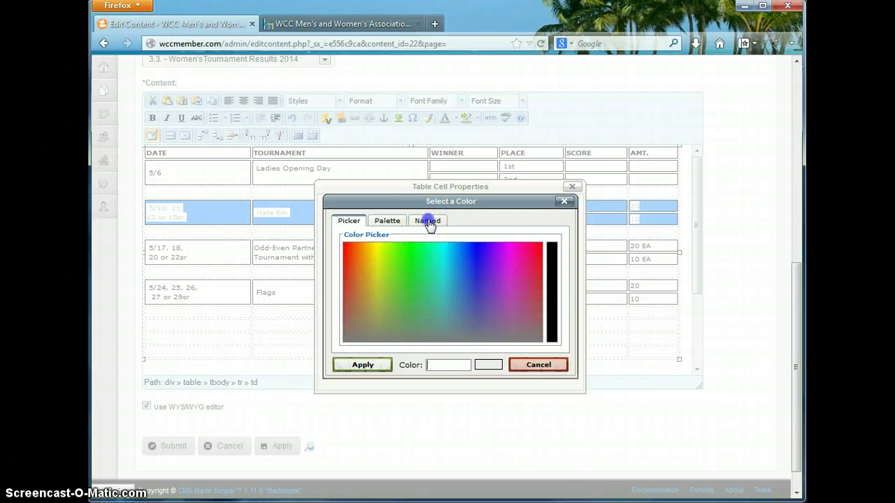
{"action": "left_click", "coordinate": [427, 222]}
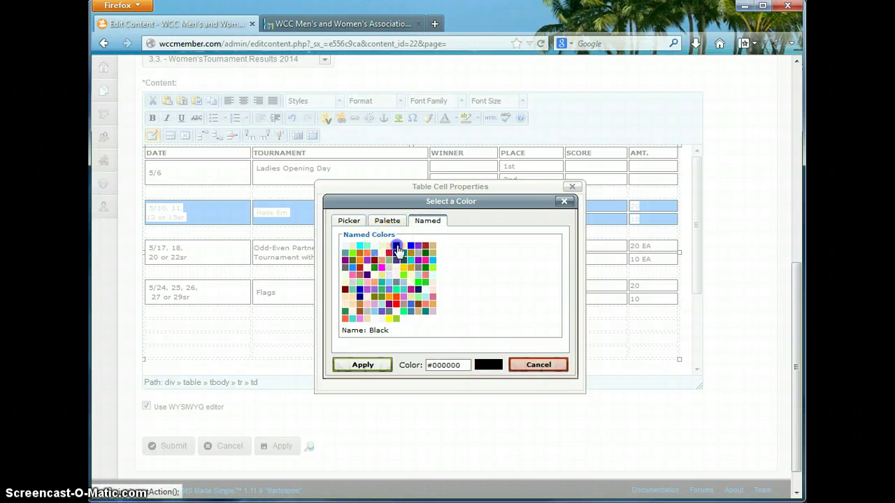
{"action": "left_click", "coordinate": [396, 246]}
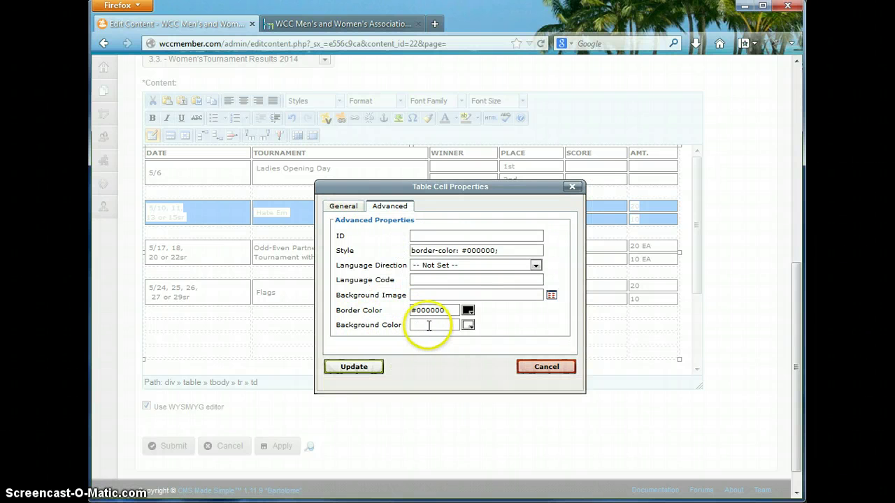
{"action": "left_click", "coordinate": [467, 326]}
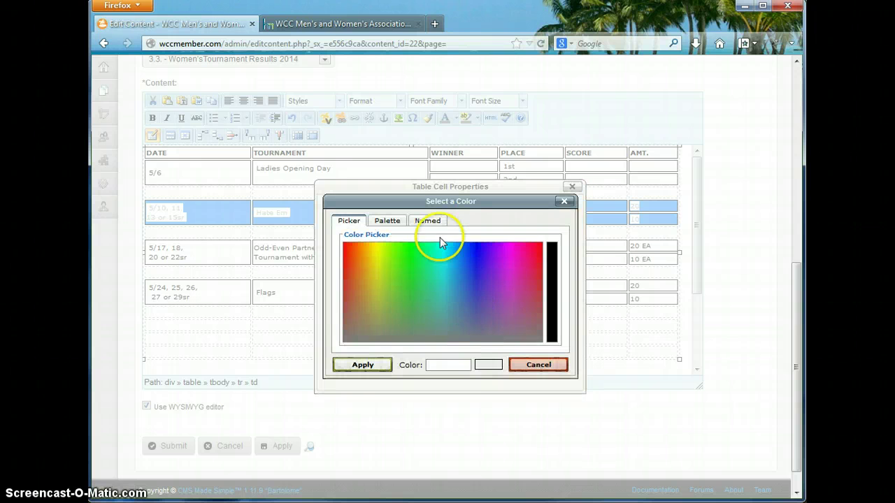
{"action": "left_click", "coordinate": [427, 222]}
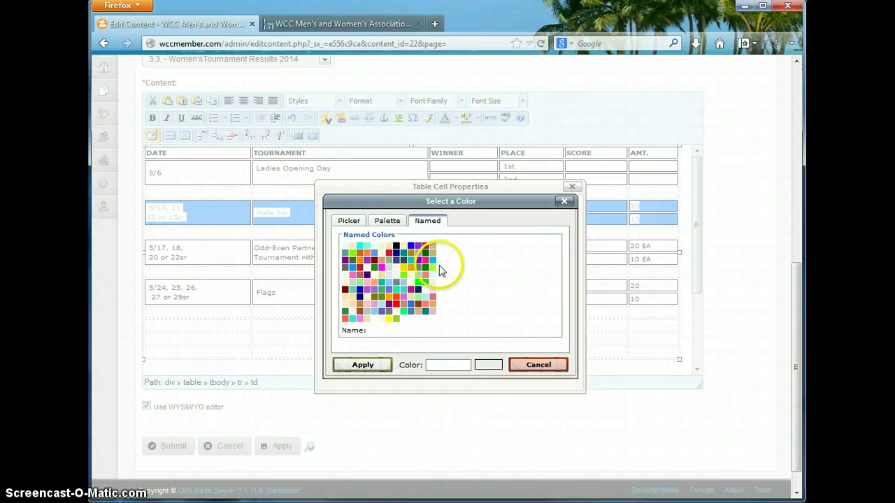
{"action": "left_click", "coordinate": [433, 270]}
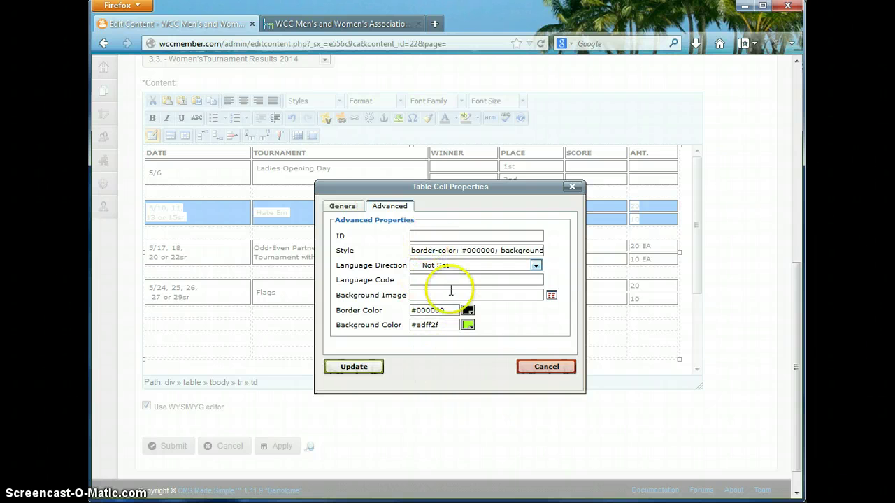
{"action": "left_click", "coordinate": [468, 325]}
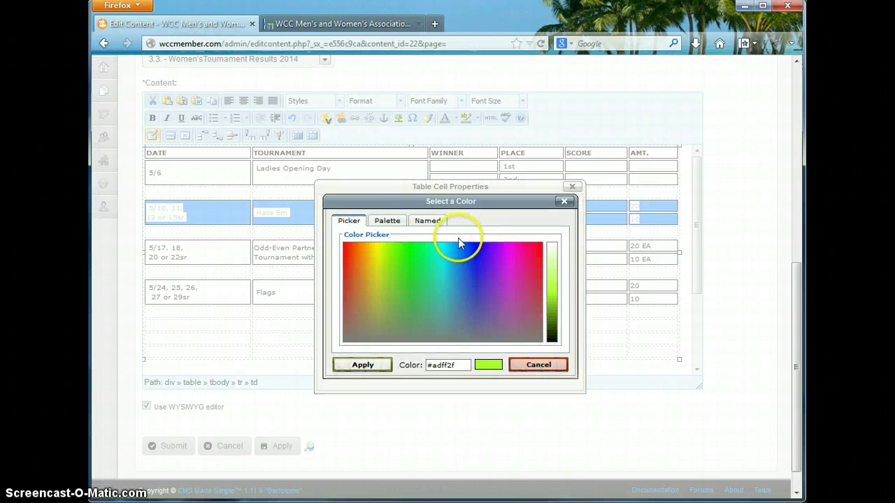
{"action": "left_click", "coordinate": [428, 221]}
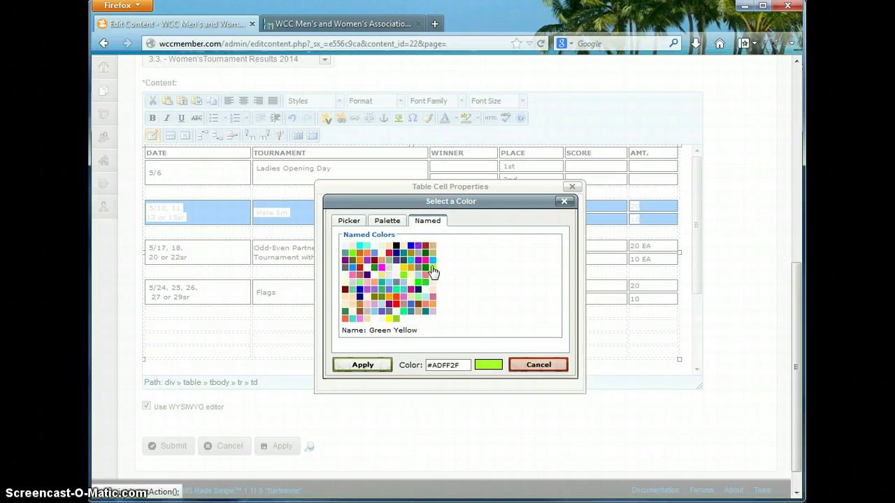
{"action": "left_click", "coordinate": [363, 364]}
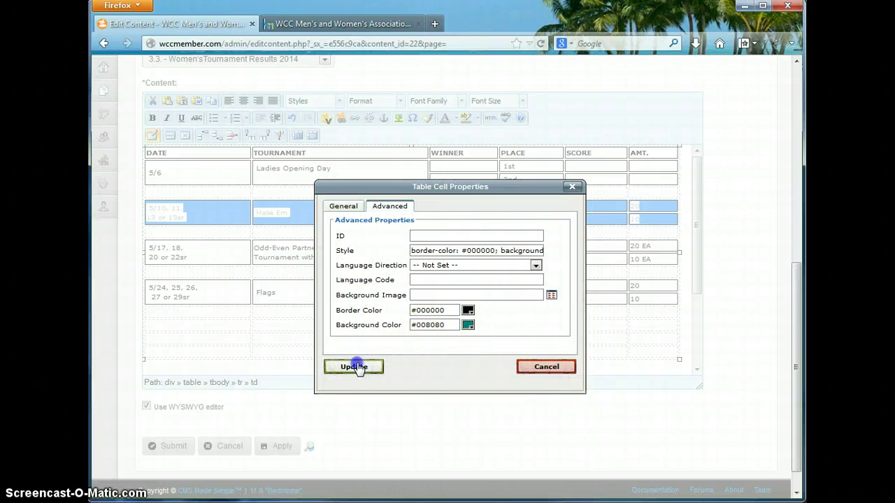
{"action": "left_click", "coordinate": [356, 367]}
{"action": "left_click", "coordinate": [332, 325]}
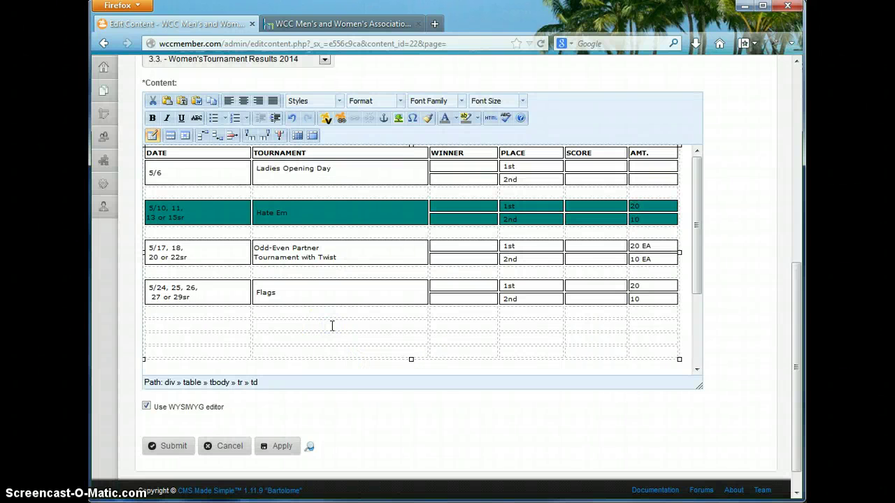
Step: Select the cells of the 5/10 Hate Em row and open their advanced Table Cell Properties
{"action": "left_click", "coordinate": [359, 256]}
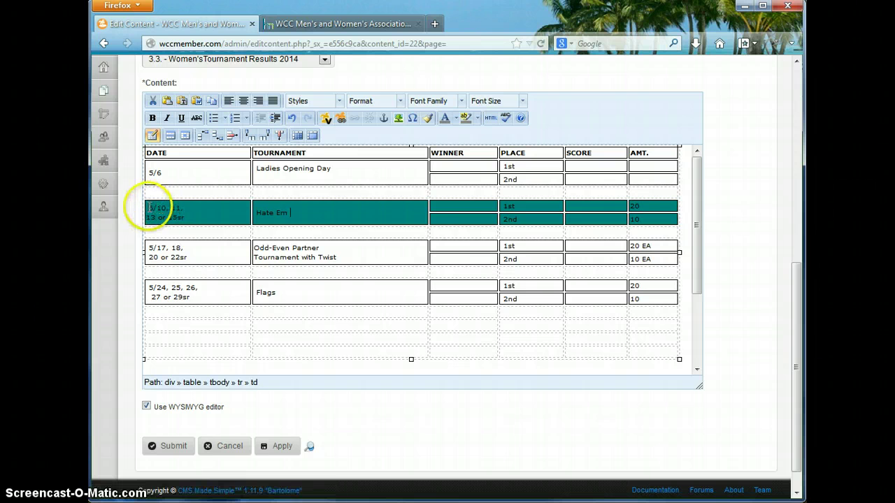
{"action": "left_click_drag", "start_coordinate": [148, 208], "coordinate": [635, 216]}
{"action": "right_click", "coordinate": [365, 211]}
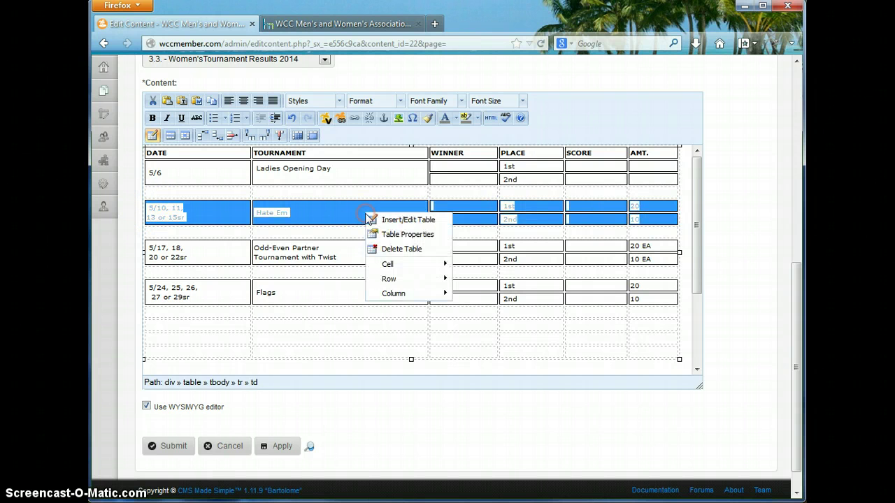
{"action": "mouse_move", "coordinate": [419, 278]}
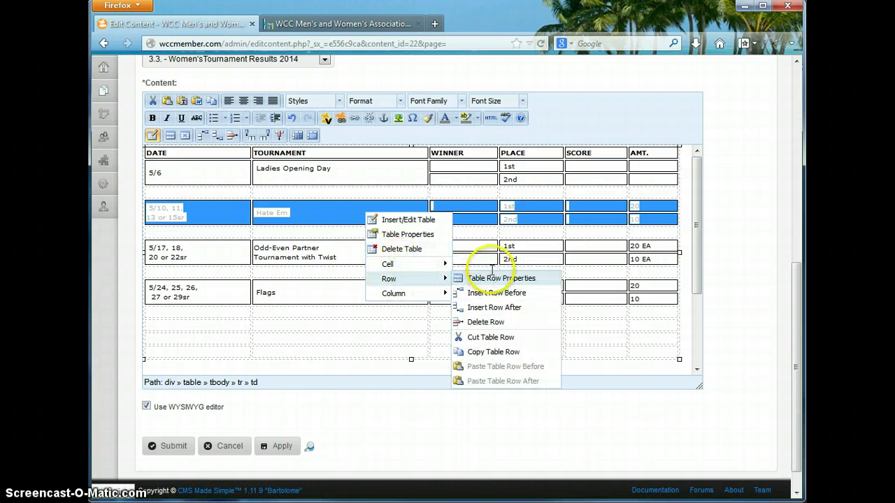
{"action": "left_click", "coordinate": [472, 264]}
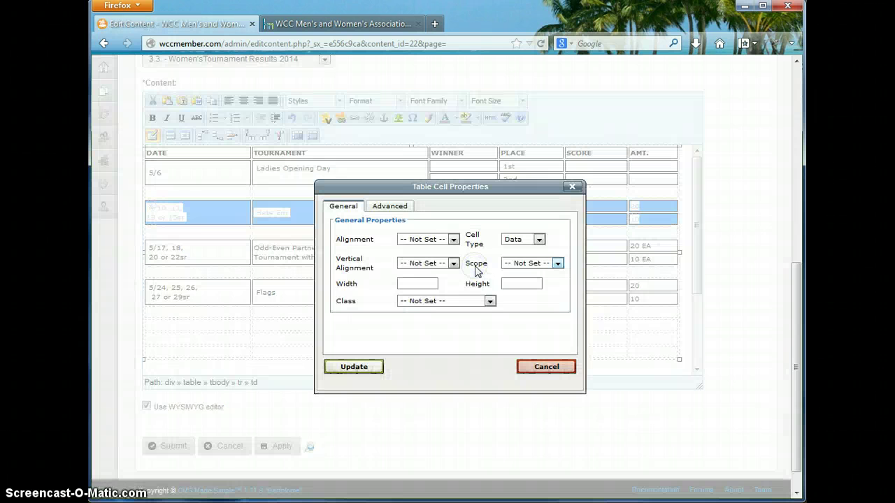
{"action": "left_click", "coordinate": [378, 209]}
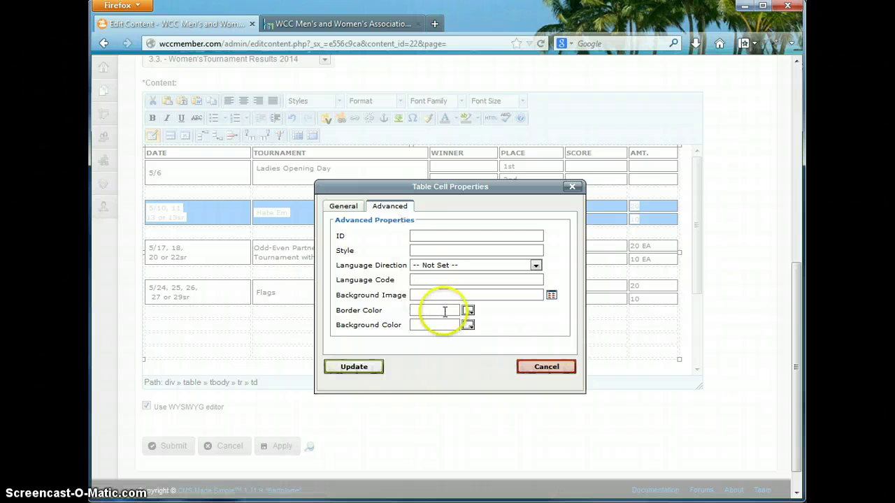
Step: Give the row black #000000 borders and a yellow #ffff00 background, and apply the update
{"action": "left_click", "coordinate": [468, 310]}
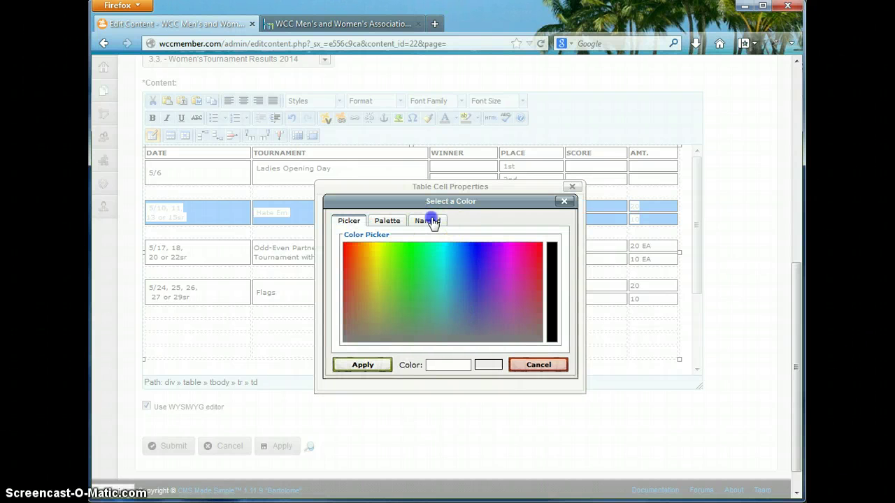
{"action": "left_click", "coordinate": [432, 221]}
{"action": "left_click", "coordinate": [395, 247]}
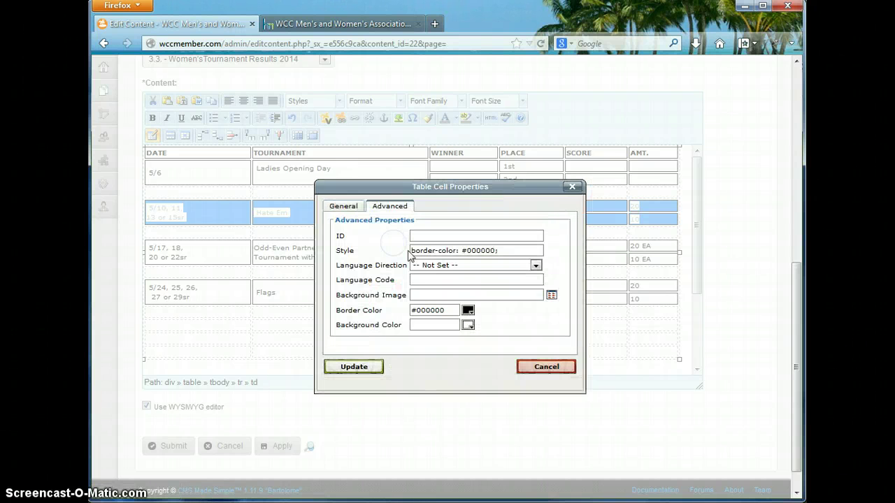
{"action": "left_click", "coordinate": [465, 323]}
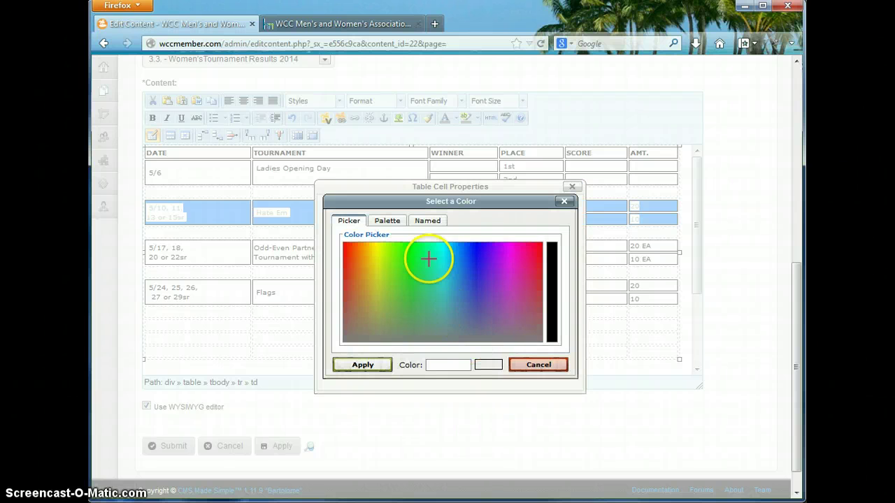
{"action": "left_click", "coordinate": [427, 221]}
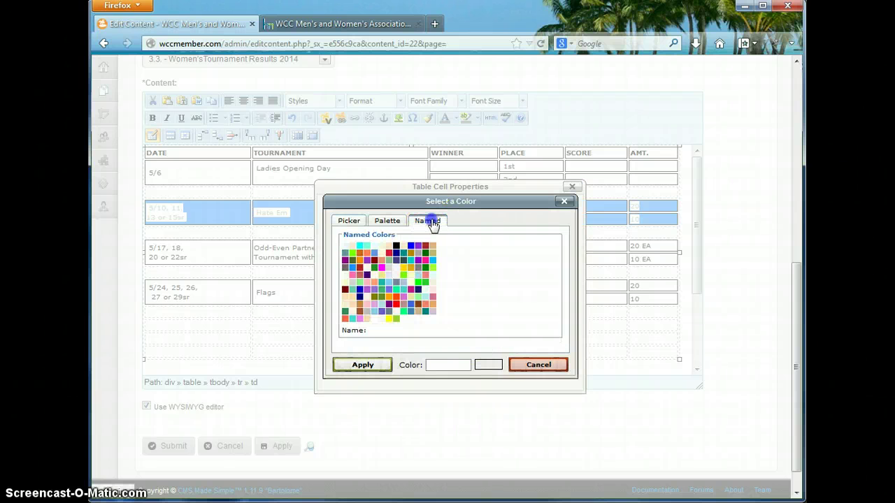
{"action": "left_click", "coordinate": [389, 318]}
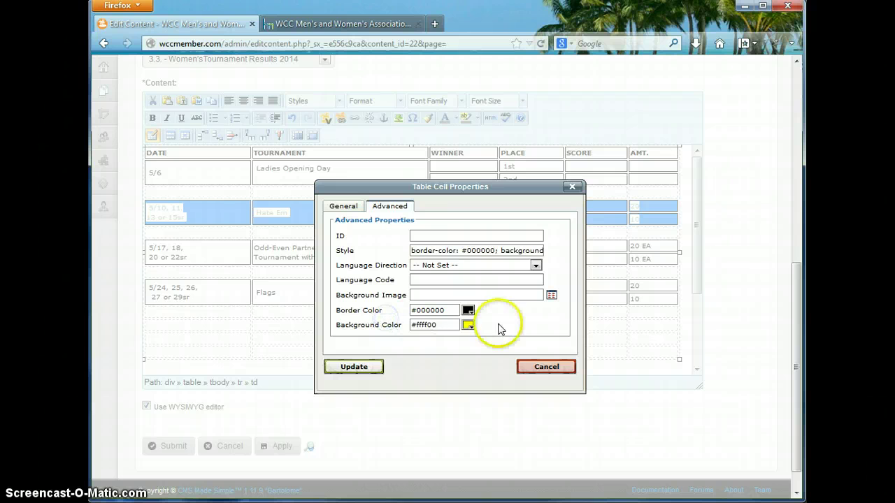
{"action": "left_click", "coordinate": [371, 367]}
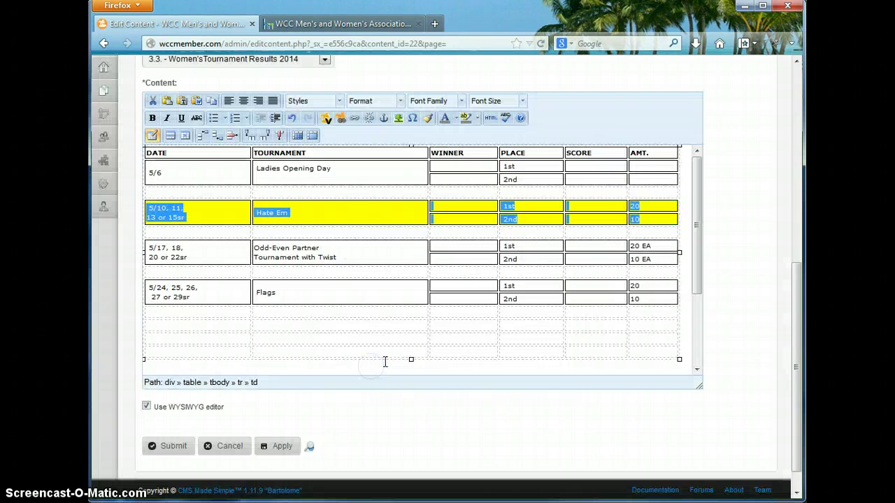
Step: Deselect the row to view the yellow colouring, then discard all unsaved page changes
{"action": "left_click", "coordinate": [408, 260]}
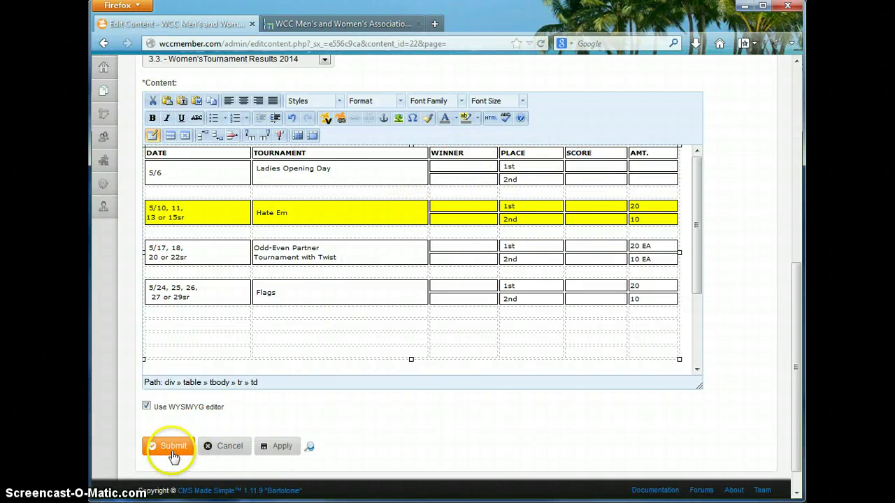
{"action": "left_click", "coordinate": [231, 448]}
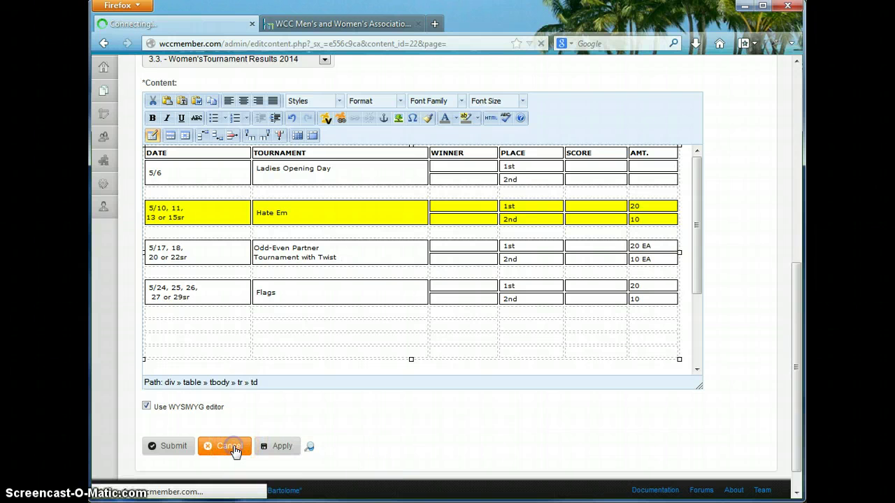